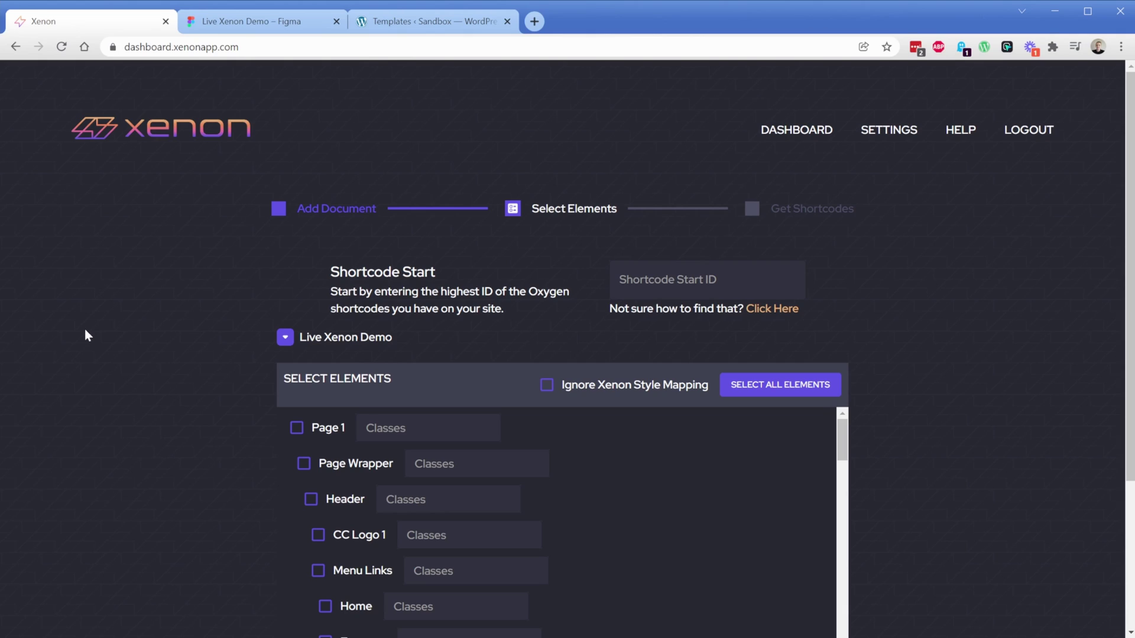
Tick Page Wrapper in the Select Elements list so every nested element is checked.
{"action": "scroll", "coordinate": [112, 324], "scroll_direction": "down", "scroll_amount": 3}
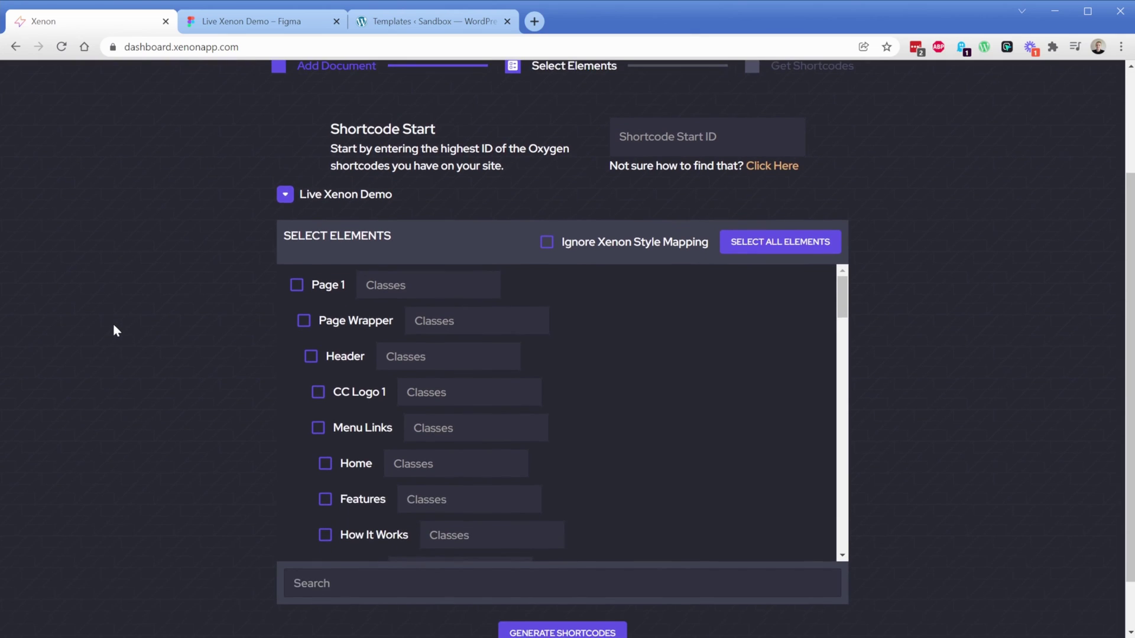
{"action": "left_click", "coordinate": [303, 320]}
Bring up the Live Xenon Demo Figma file and select the 1280 × 104 Header frame.
{"action": "left_click", "coordinate": [318, 428]}
{"action": "left_click", "coordinate": [233, 24]}
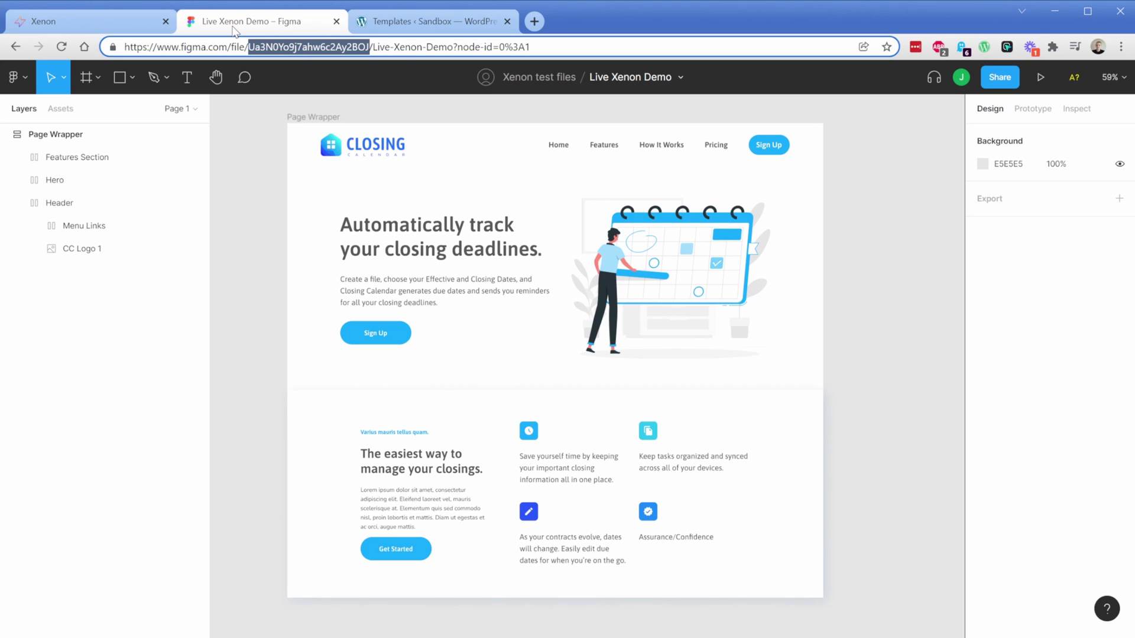
{"action": "left_click", "coordinate": [363, 143]}
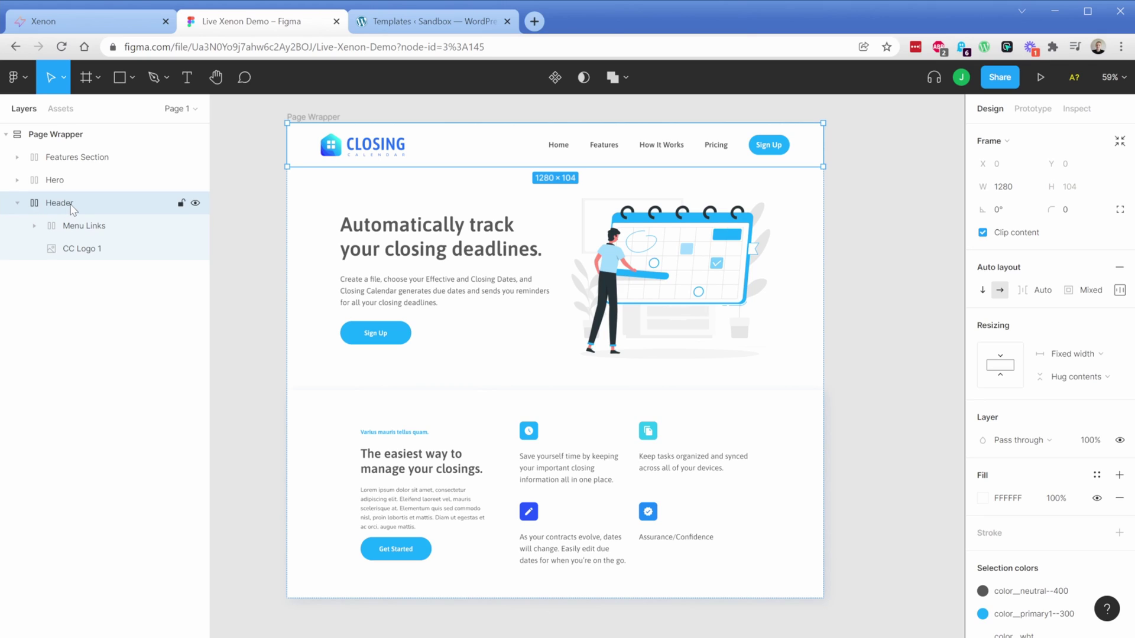
{"action": "left_click", "coordinate": [87, 228]}
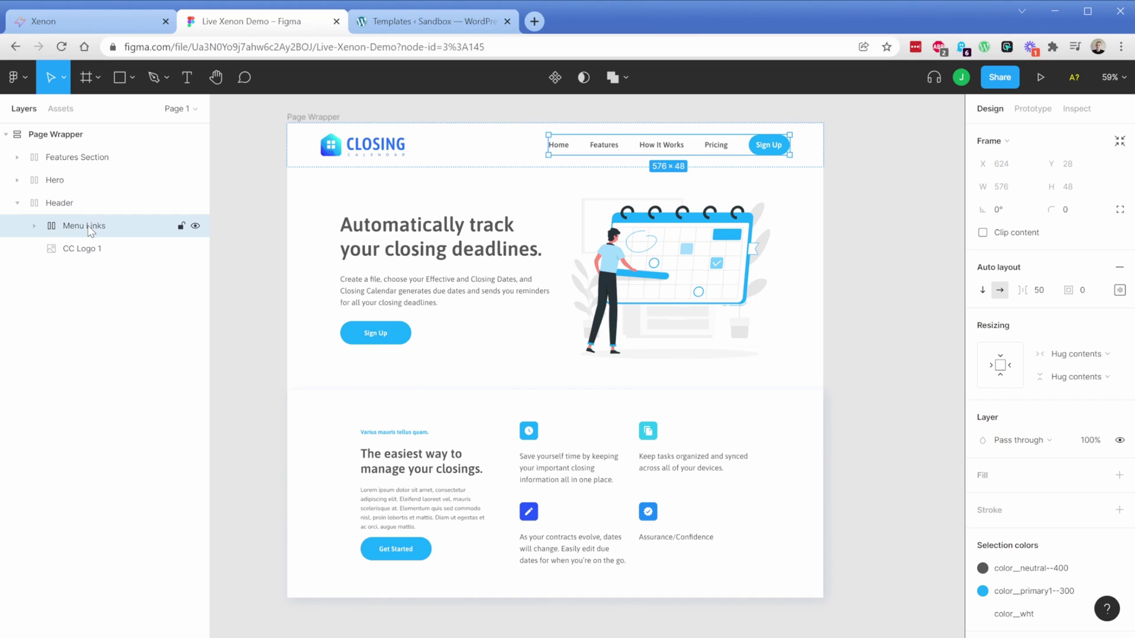
{"action": "left_click", "coordinate": [34, 226]}
{"action": "left_click", "coordinate": [86, 250]}
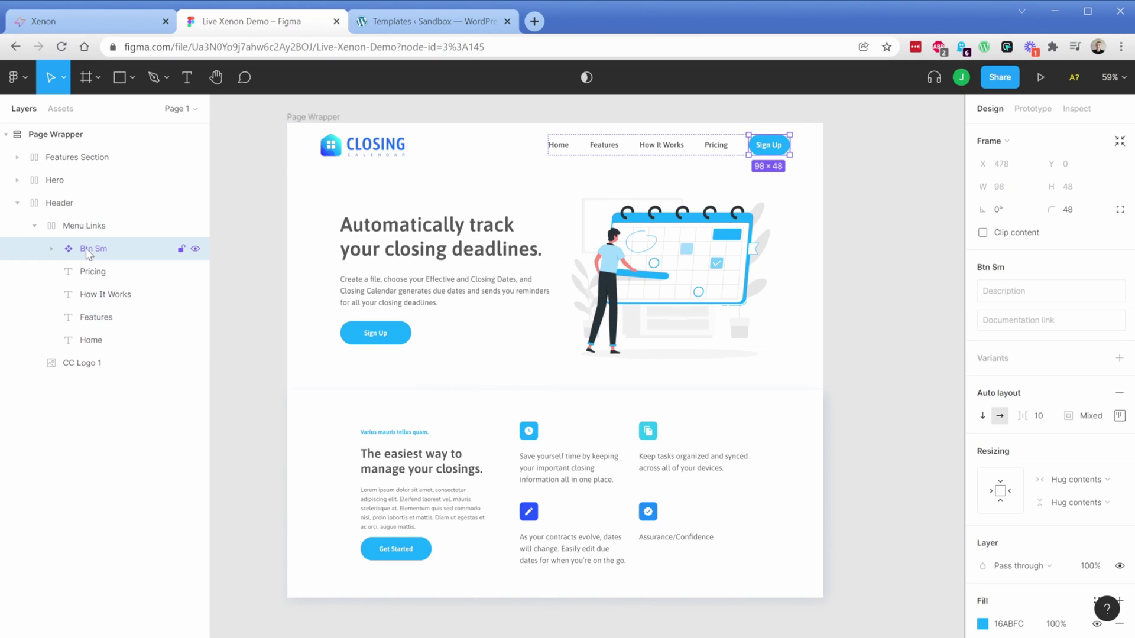
{"action": "left_click", "coordinate": [92, 272]}
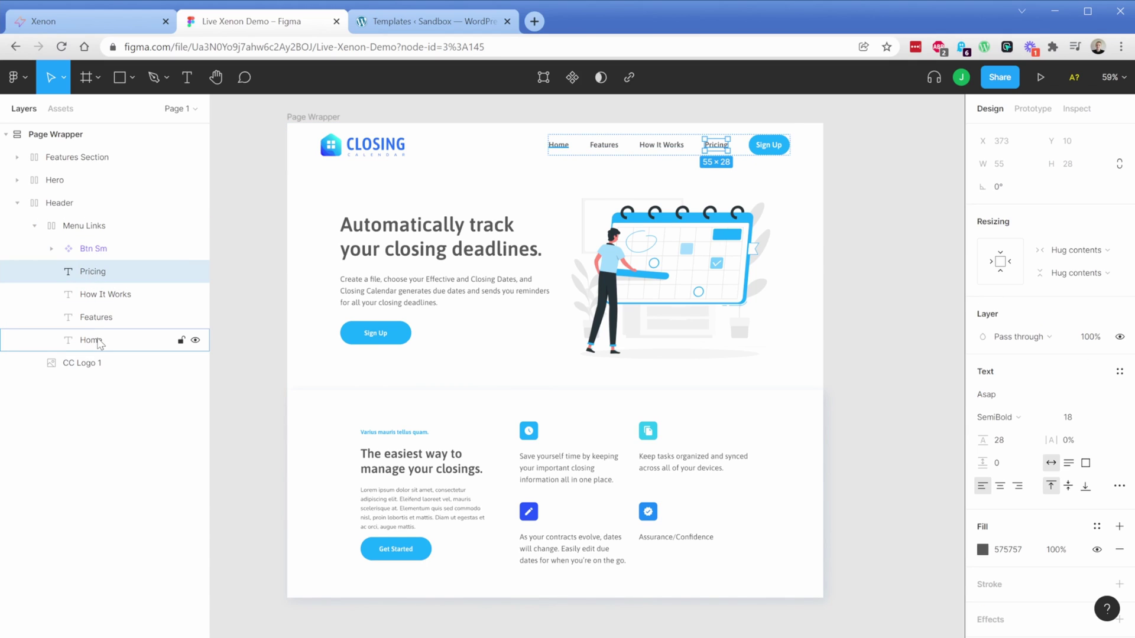
{"action": "left_click", "coordinate": [84, 367]}
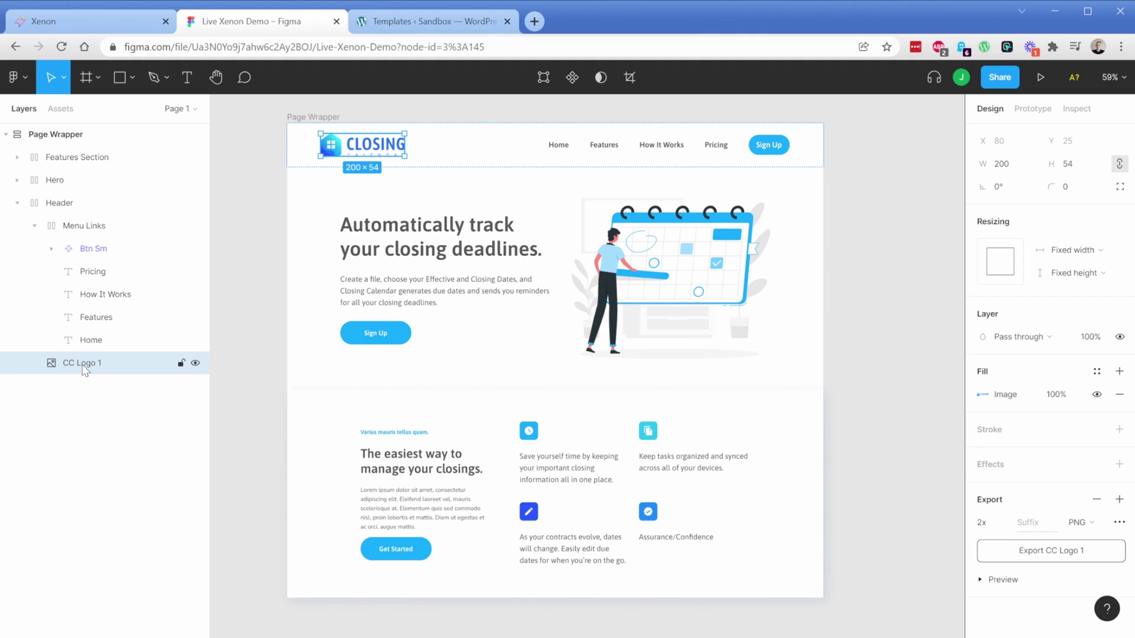
{"action": "left_click", "coordinate": [32, 207]}
{"action": "left_click", "coordinate": [18, 203]}
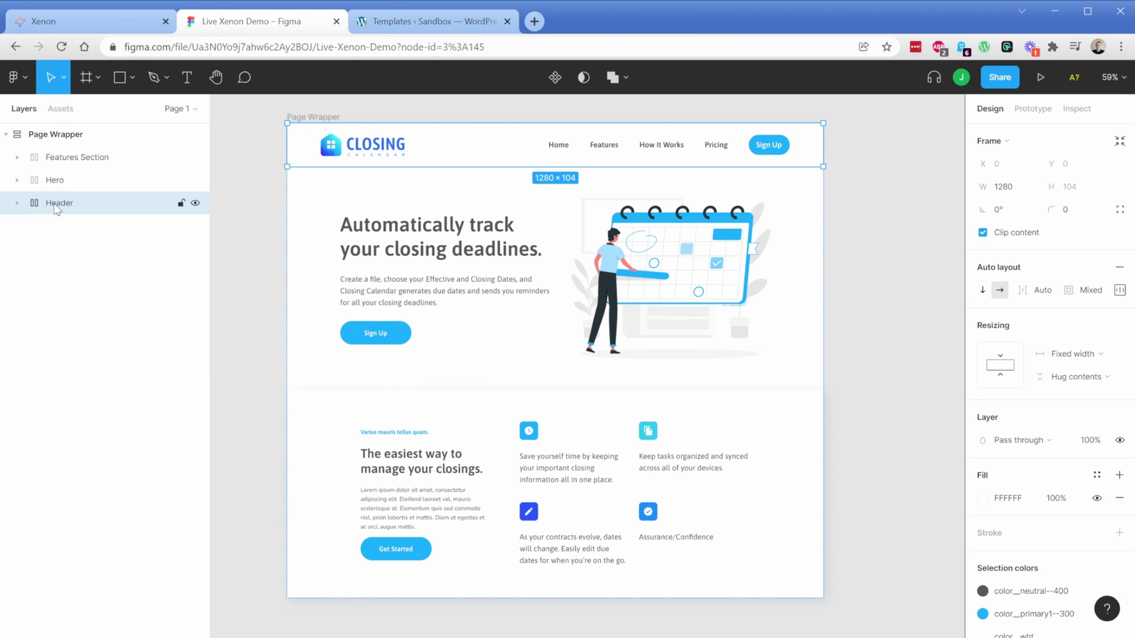
Expand Hero and inspect Frame 1, Hero Graphic 1, and Frame 35's heading, paragraph and Sign Up button.
{"action": "left_click", "coordinate": [56, 181]}
{"action": "left_click", "coordinate": [16, 180]}
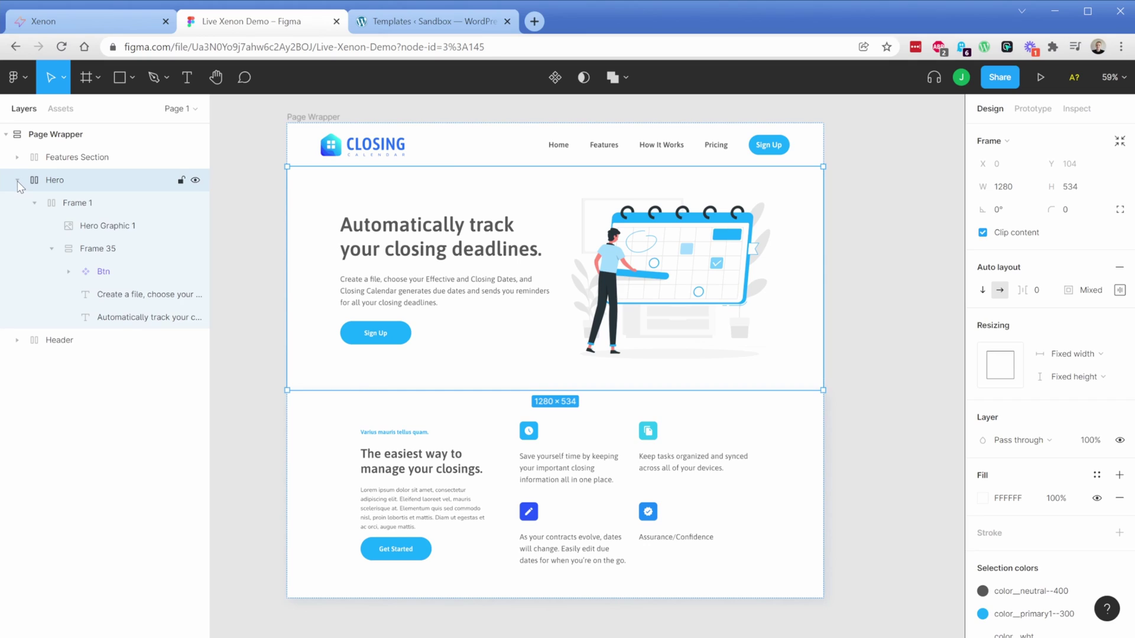
{"action": "left_click", "coordinate": [57, 204]}
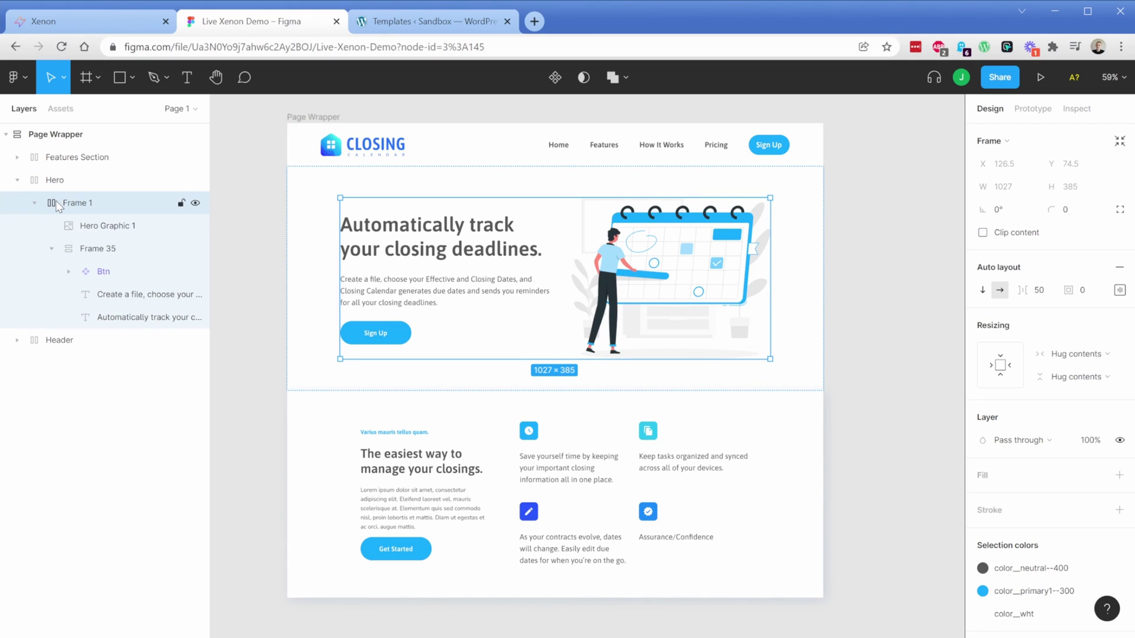
{"action": "left_click", "coordinate": [89, 225]}
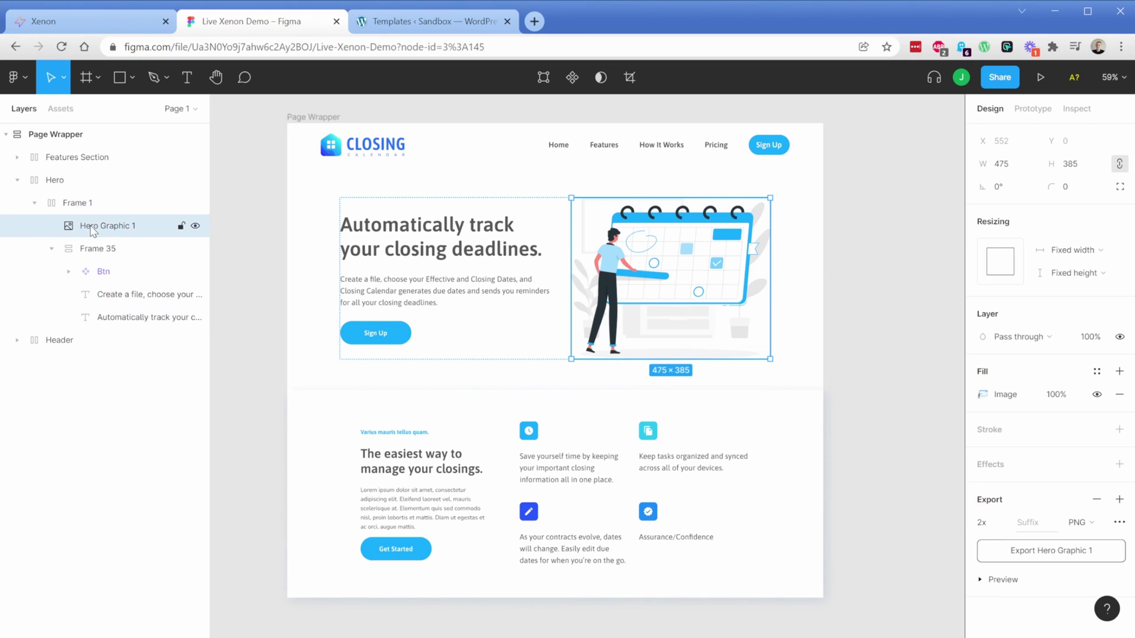
{"action": "left_click", "coordinate": [89, 248]}
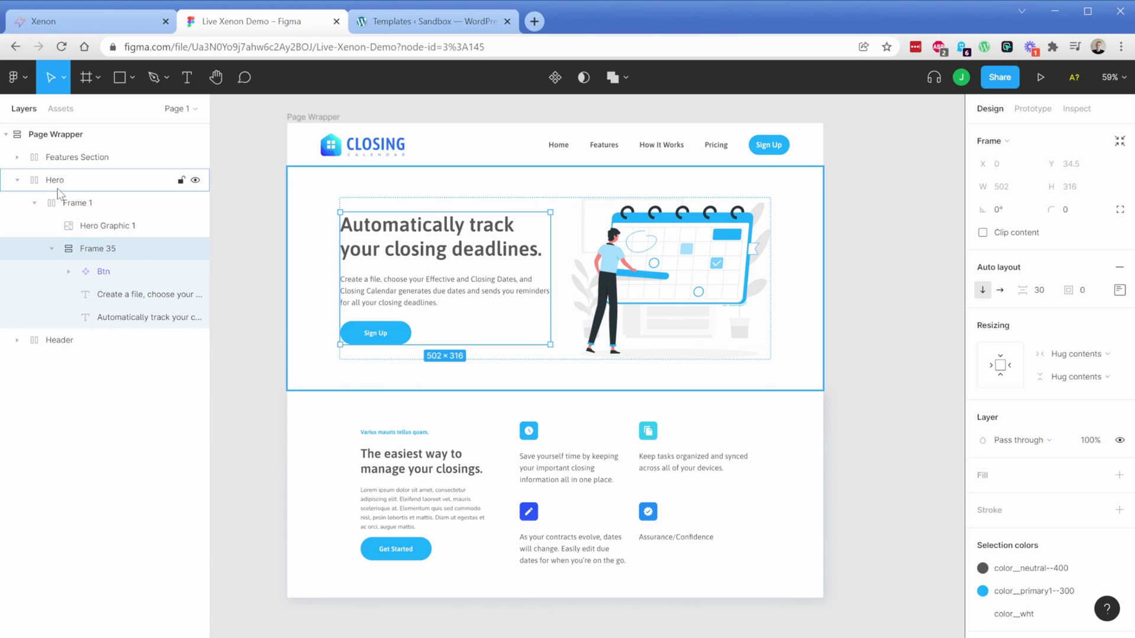
{"action": "left_click", "coordinate": [102, 271]}
{"action": "left_click", "coordinate": [110, 294]}
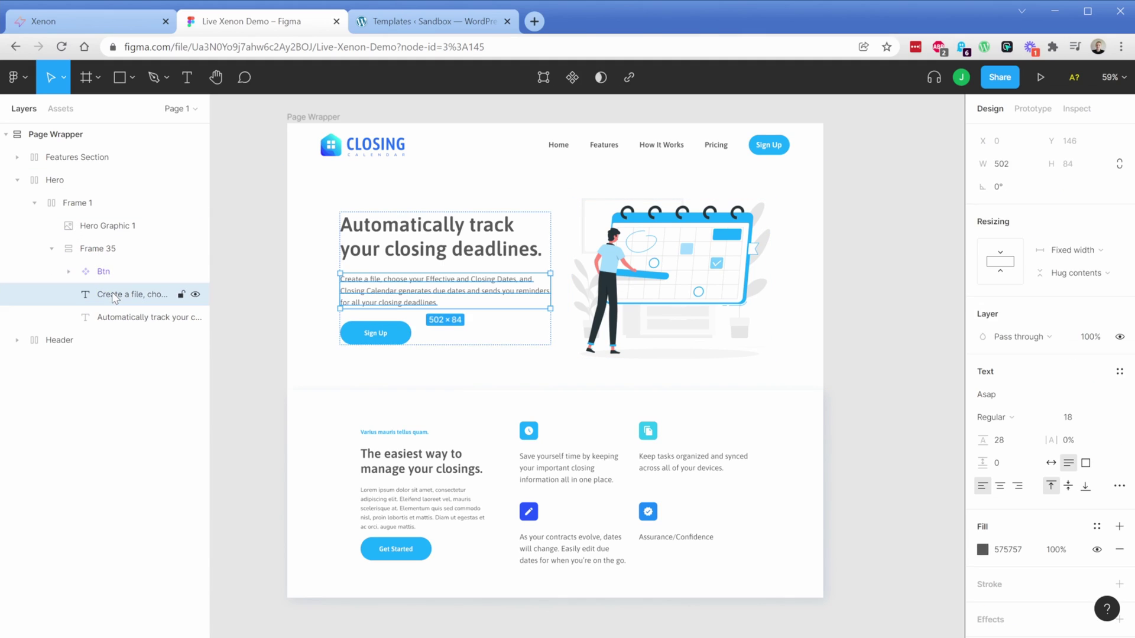
{"action": "left_click", "coordinate": [118, 319]}
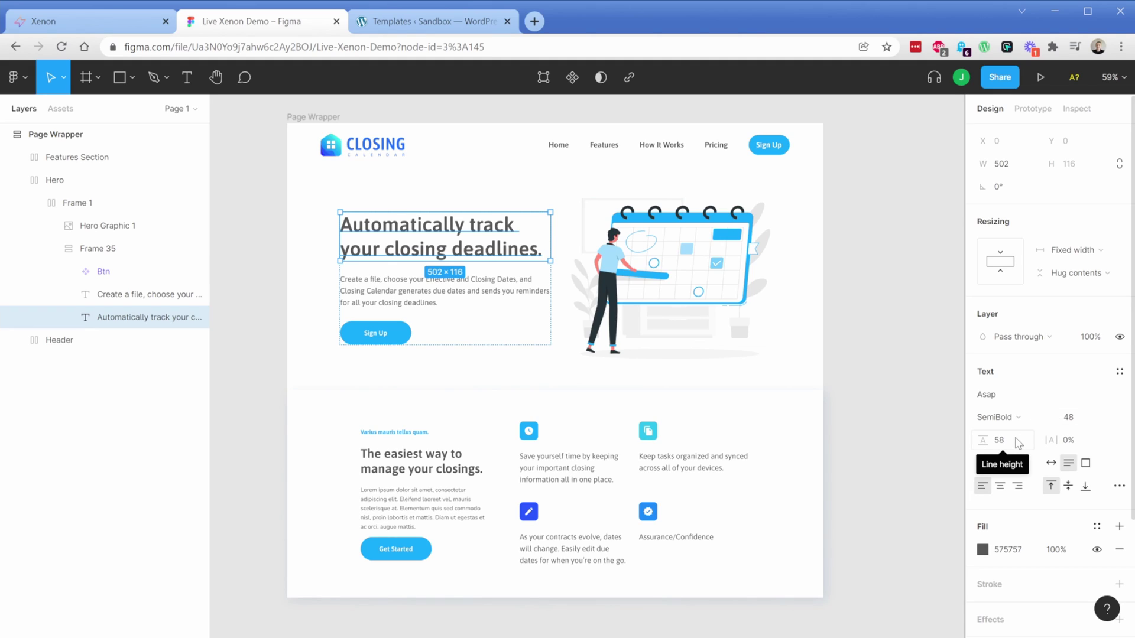
{"action": "scroll", "coordinate": [469, 303], "scroll_direction": "up", "scroll_amount": 5}
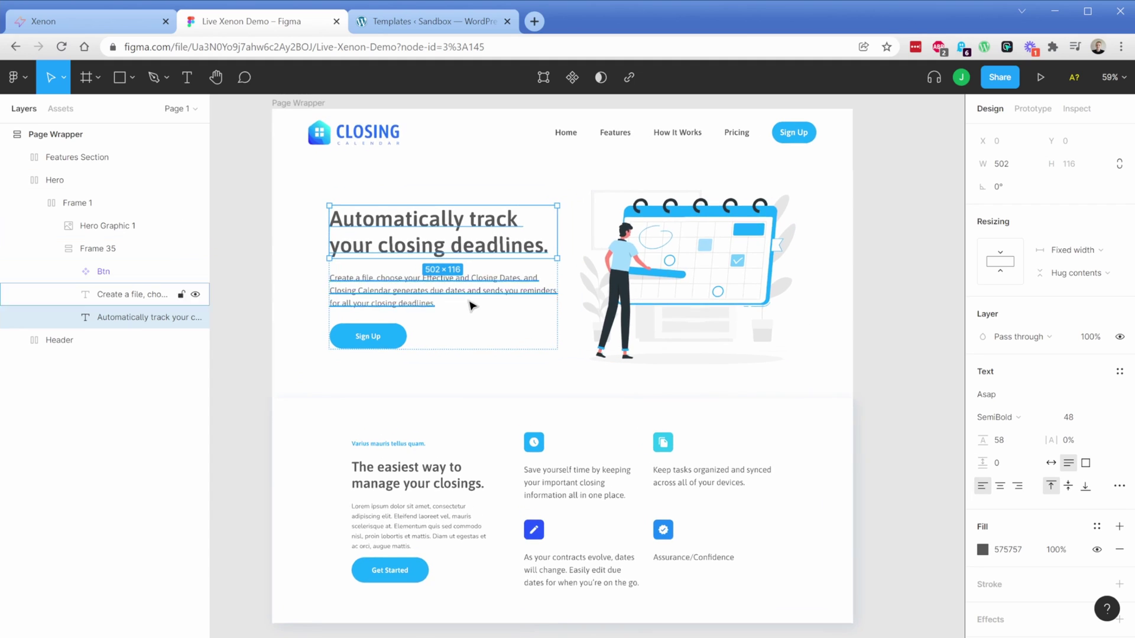
{"action": "left_click", "coordinate": [501, 360]}
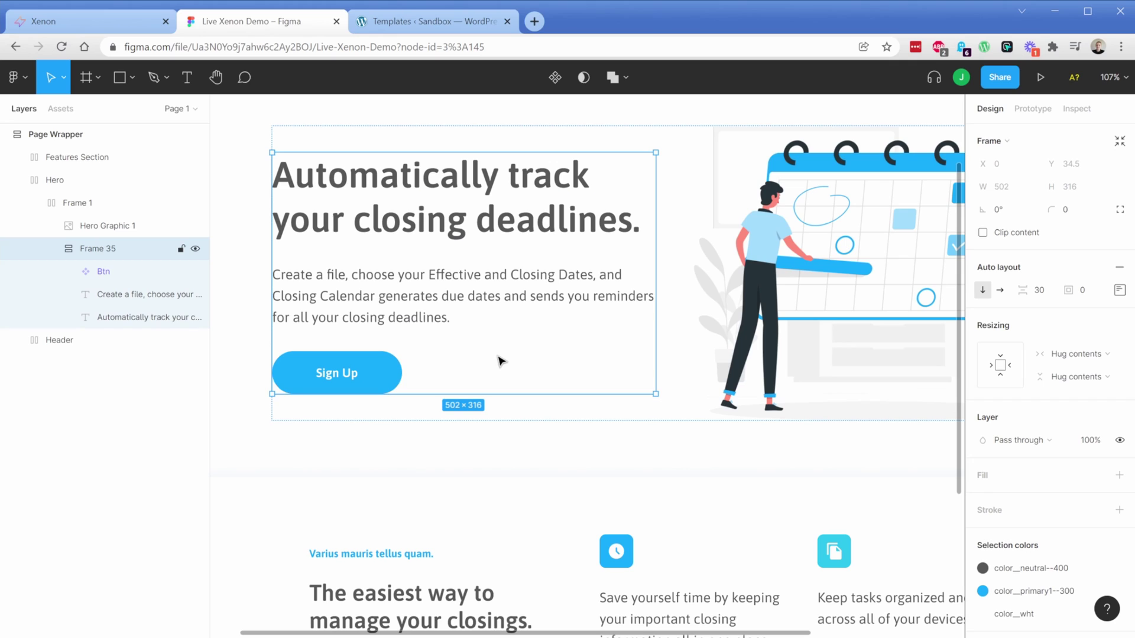
{"action": "left_click", "coordinate": [1031, 291]}
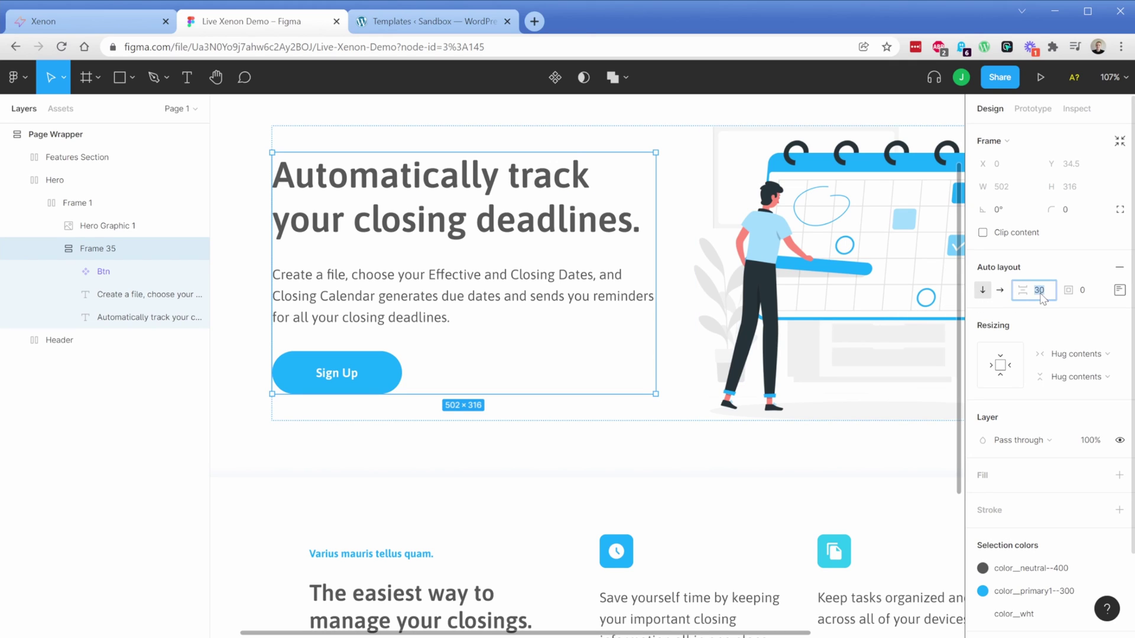
{"action": "left_click_drag", "start_coordinate": [1029, 291], "coordinate": [1018, 299]}
{"action": "type", "text": "41"}
{"action": "key", "text": "Return"}
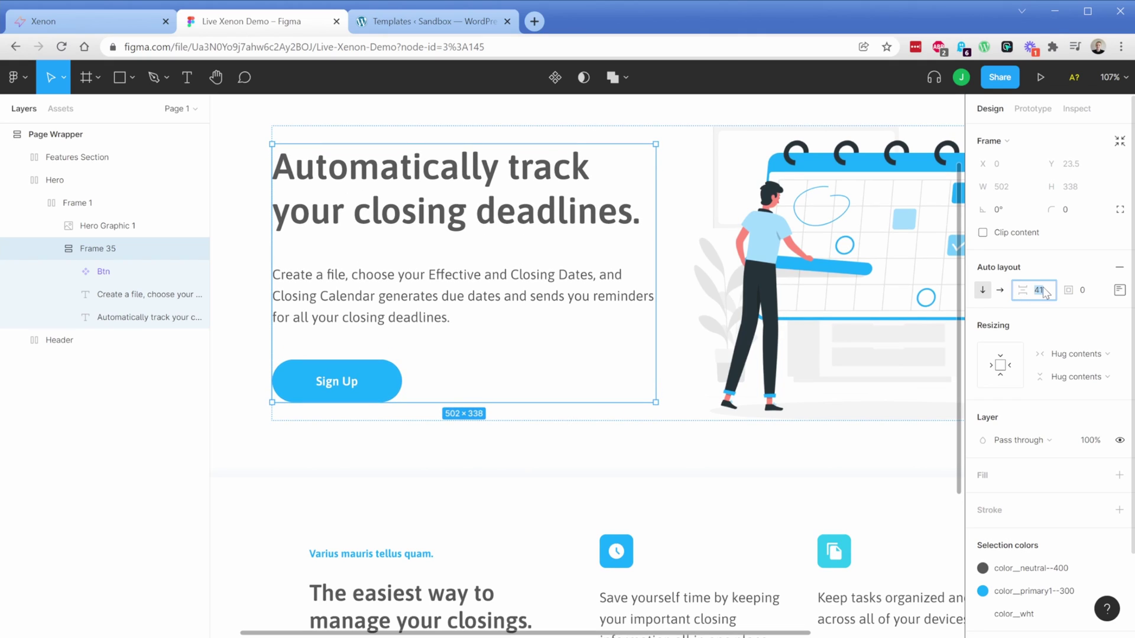
{"action": "type", "text": "30"}
{"action": "key", "text": "Return"}
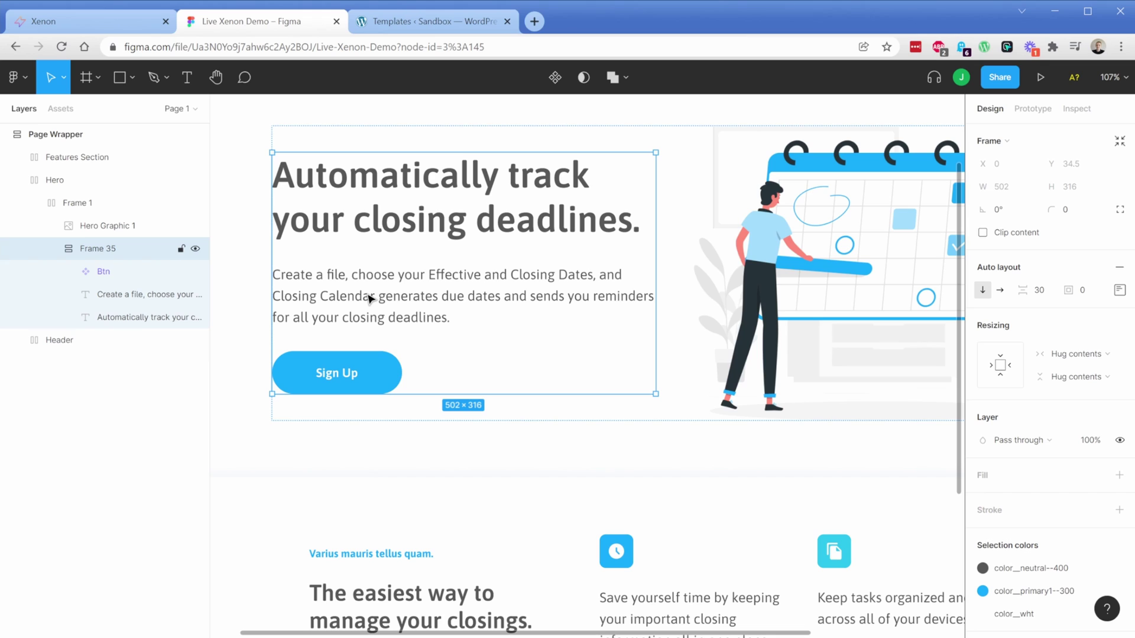
{"action": "scroll", "coordinate": [369, 298], "scroll_direction": "down", "scroll_amount": 5}
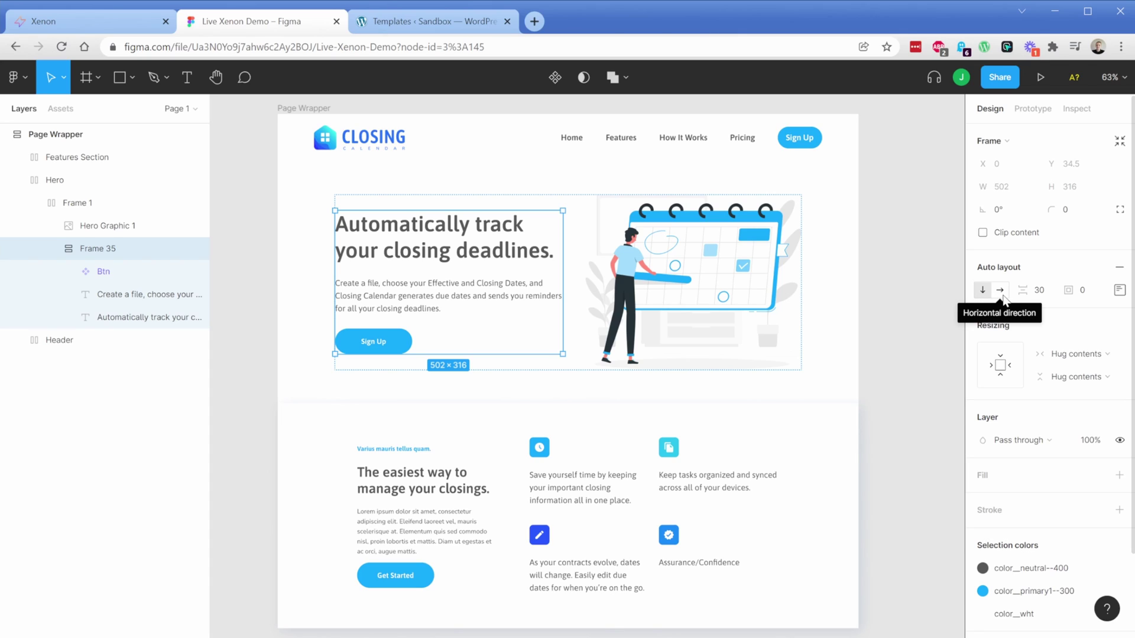
{"action": "left_click", "coordinate": [1118, 289]}
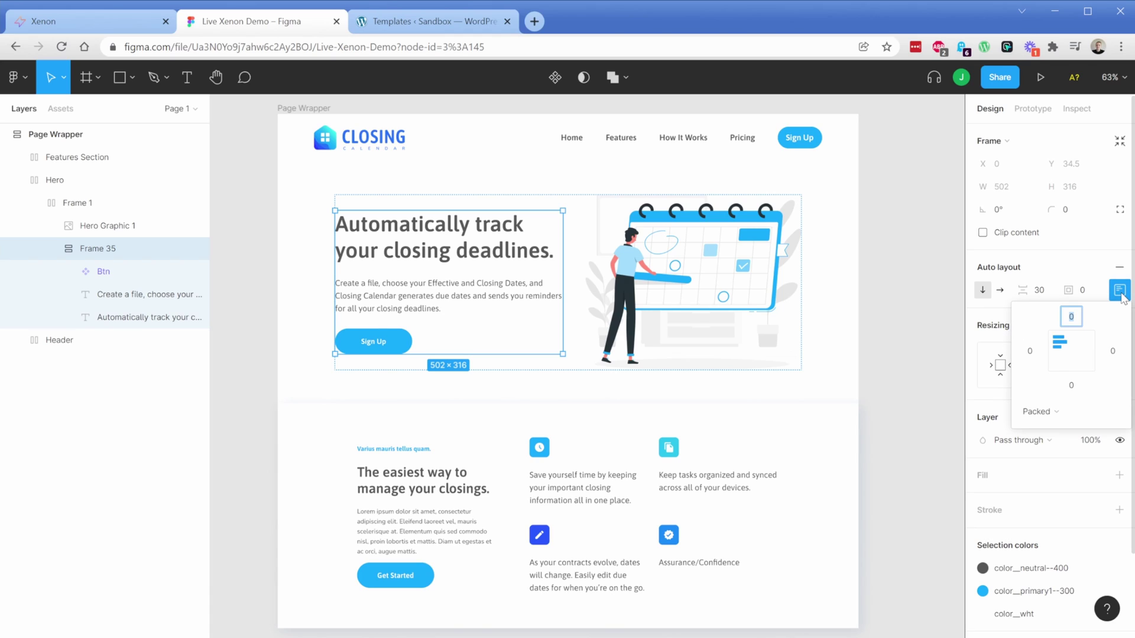
{"action": "left_click", "coordinate": [1075, 354]}
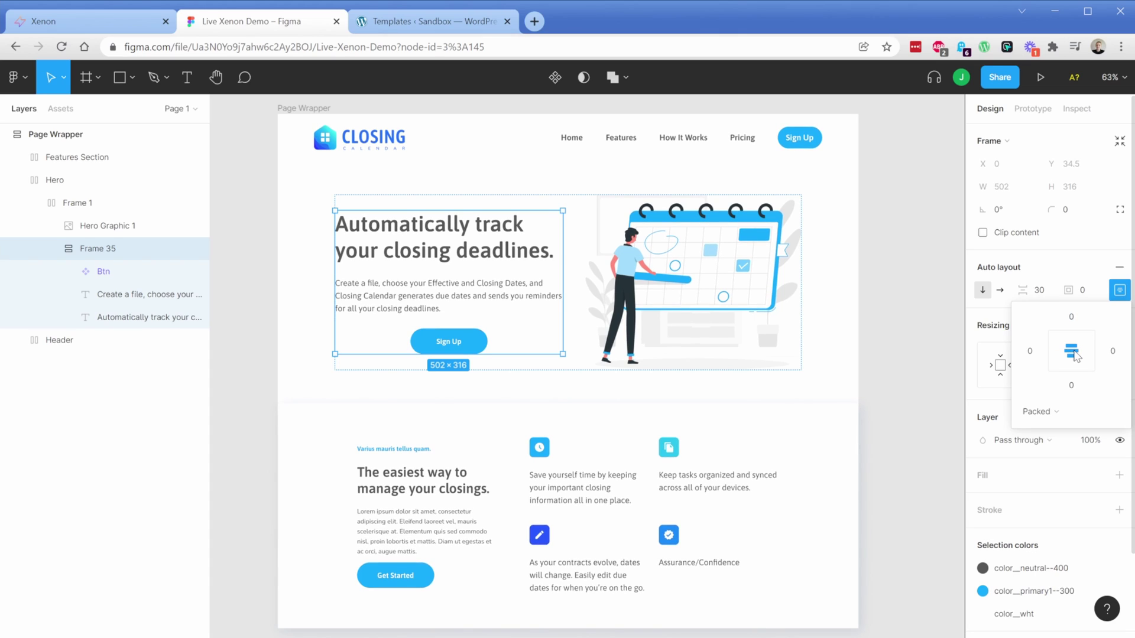
{"action": "left_click", "coordinate": [1057, 354]}
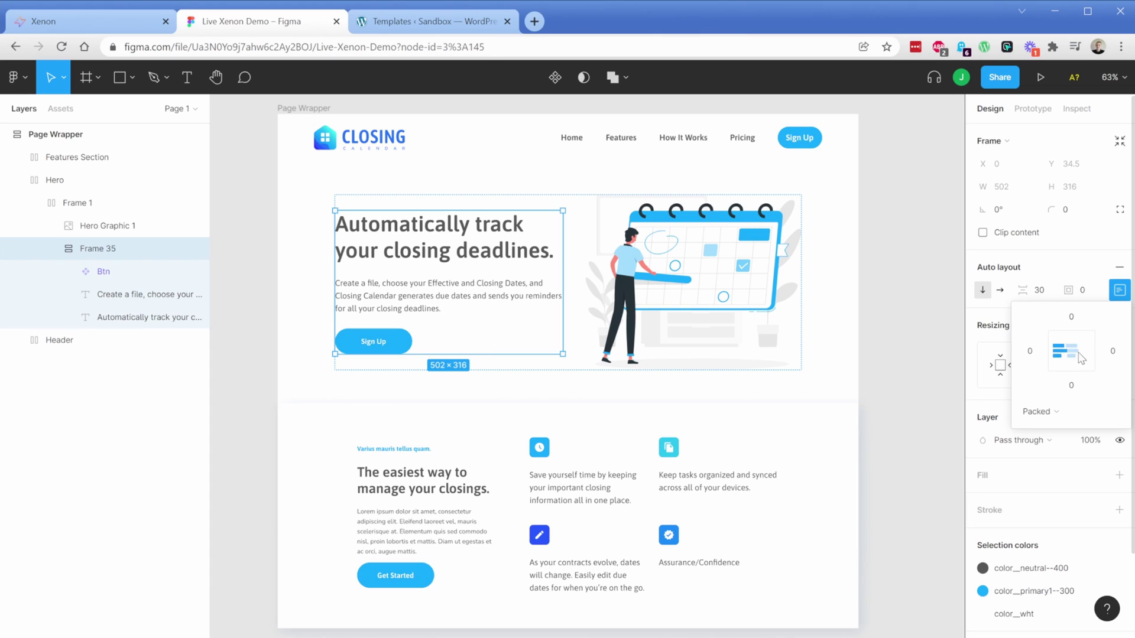
{"action": "left_click", "coordinate": [1089, 355]}
{"action": "left_click", "coordinate": [1058, 353]}
{"action": "left_click", "coordinate": [678, 294]}
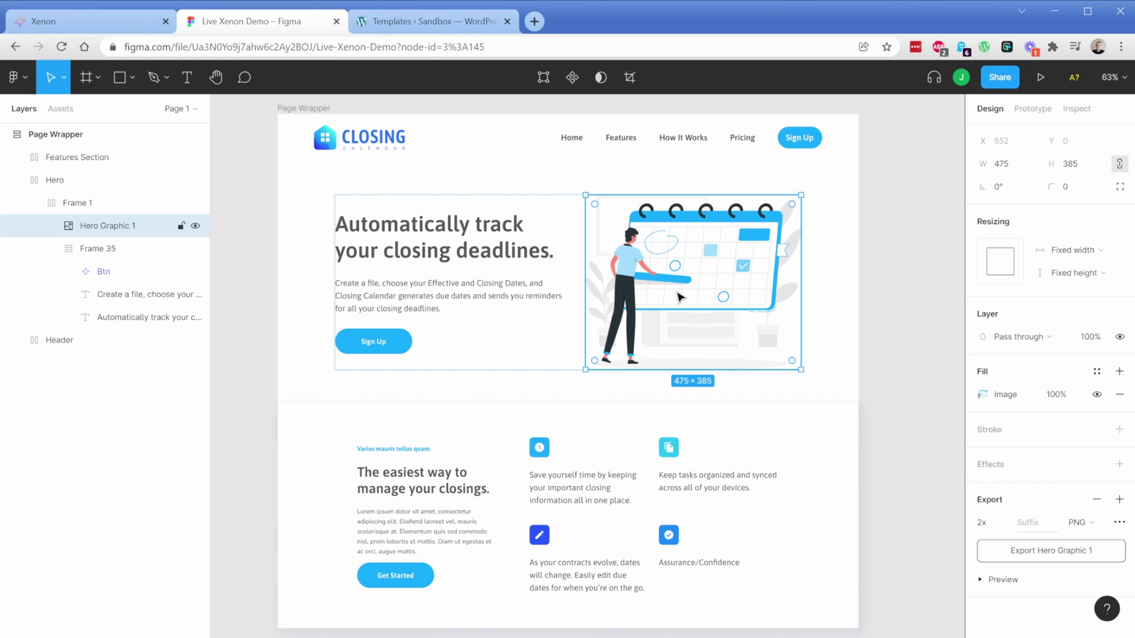
Expand the Features Section layers and look at the Features Container's Left Side column.
{"action": "scroll", "coordinate": [532, 382], "scroll_direction": "down", "scroll_amount": 3}
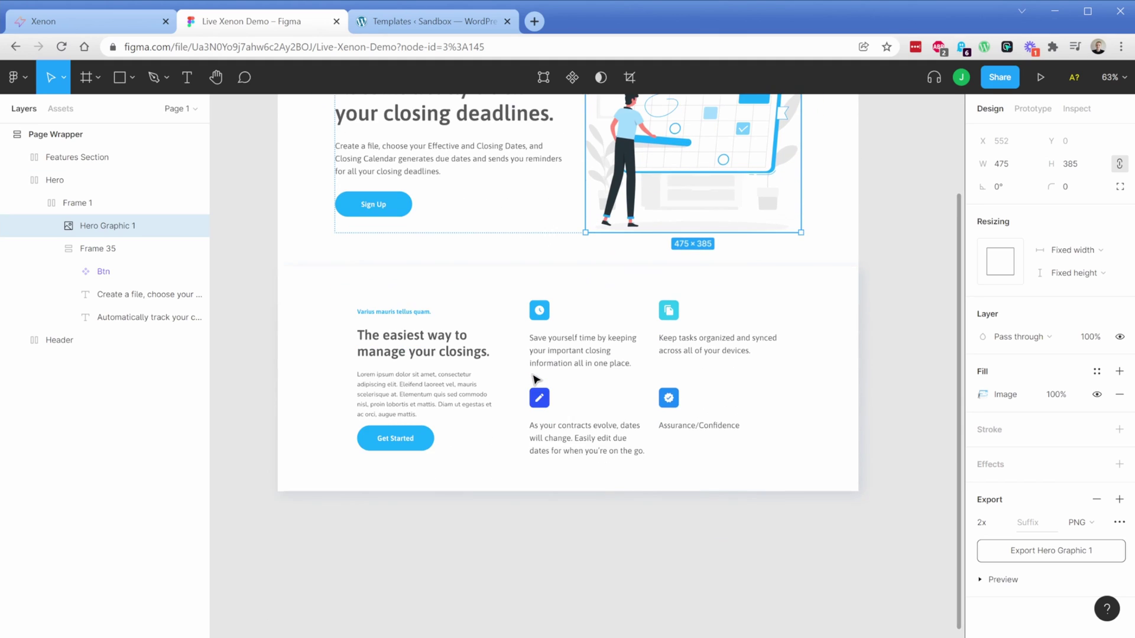
{"action": "scroll", "coordinate": [535, 408], "scroll_direction": "up", "scroll_amount": 3}
{"action": "left_click", "coordinate": [508, 340]}
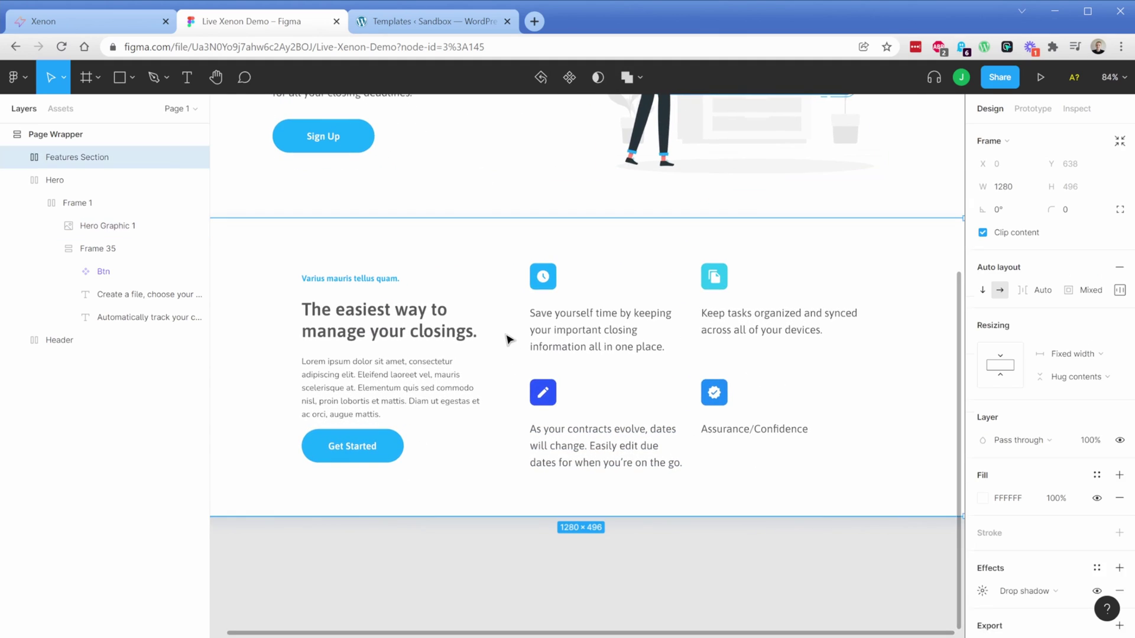
{"action": "left_click", "coordinate": [18, 156]}
{"action": "left_click", "coordinate": [65, 180]}
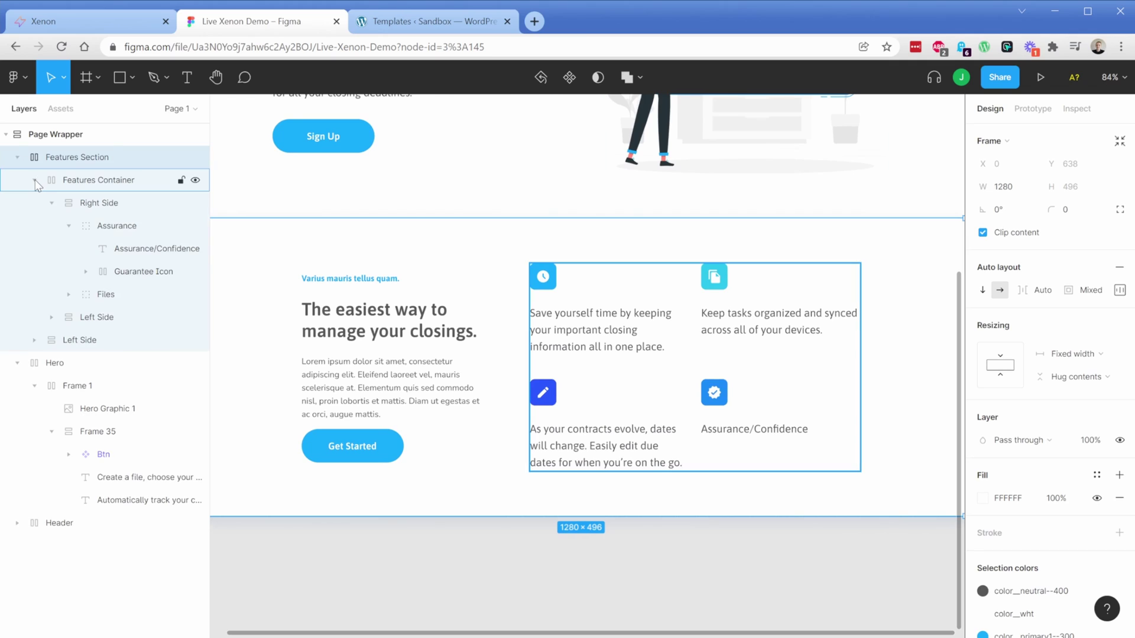
{"action": "left_click", "coordinate": [33, 180]}
{"action": "left_click", "coordinate": [78, 204]}
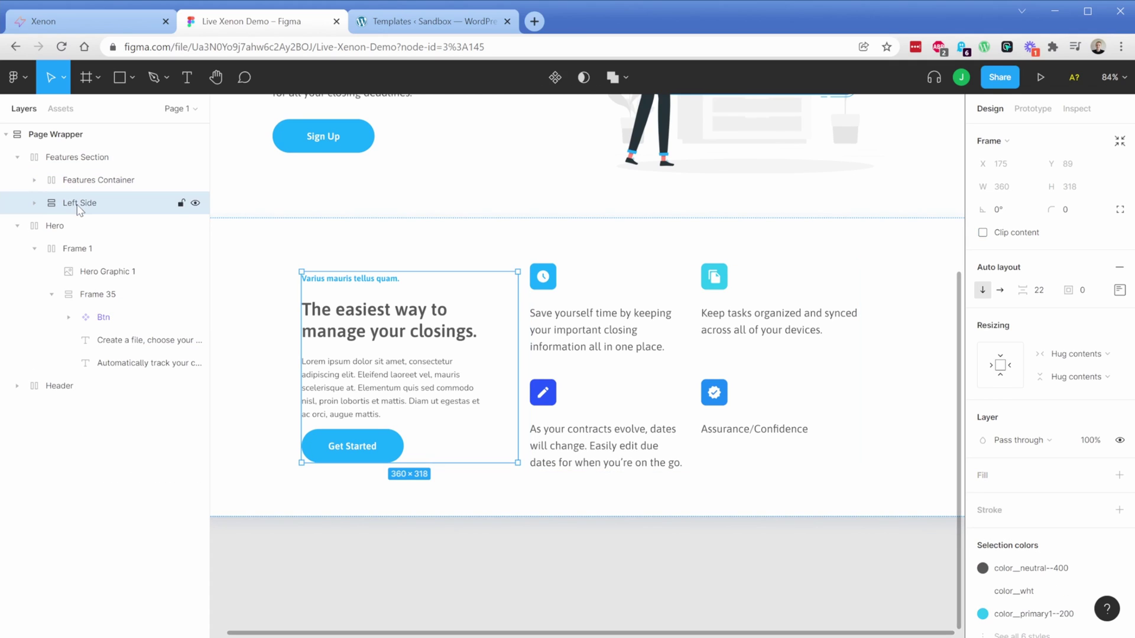
Expand the Features Container's Right Side and select the 259 × 97 Assurance group.
{"action": "left_click", "coordinate": [74, 182]}
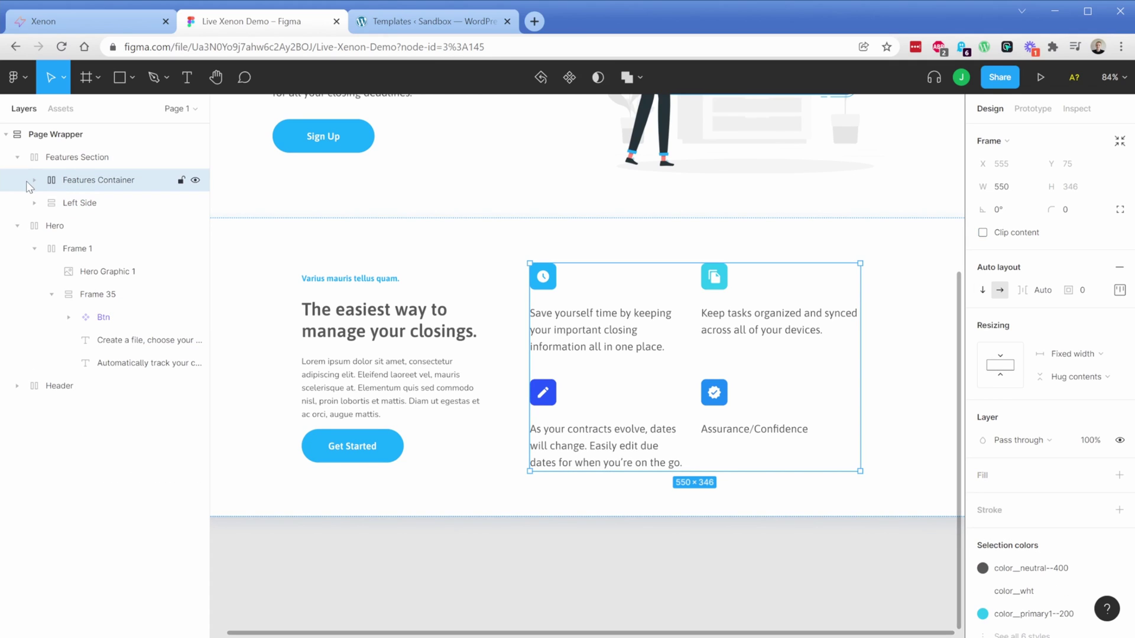
{"action": "left_click", "coordinate": [33, 180]}
{"action": "left_click", "coordinate": [57, 204]}
{"action": "left_click", "coordinate": [51, 203]}
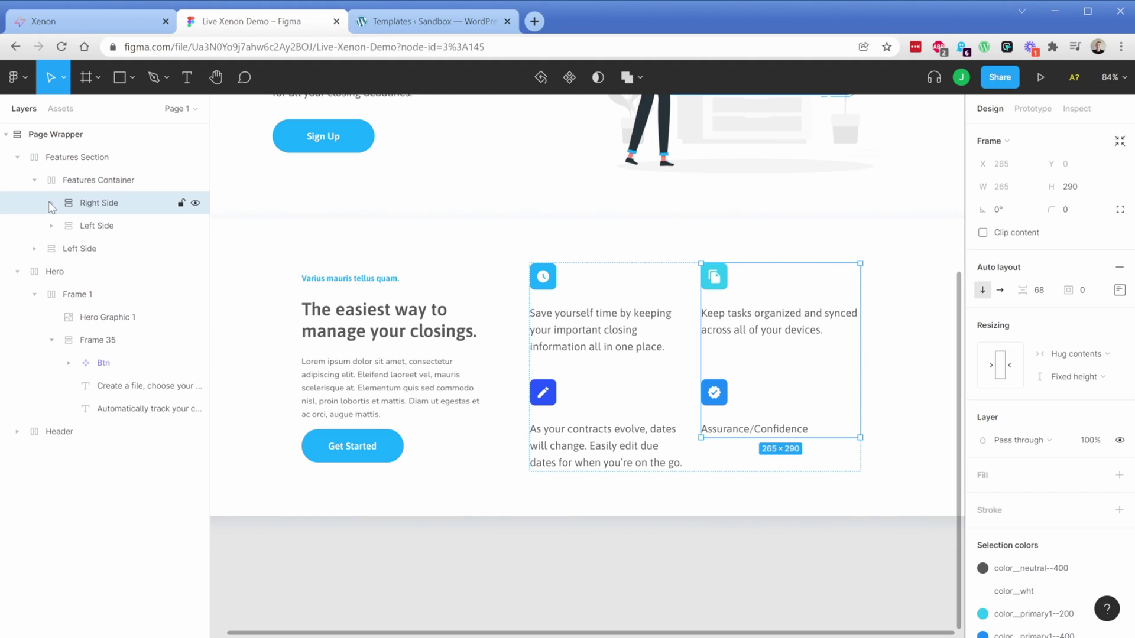
{"action": "left_click", "coordinate": [51, 204]}
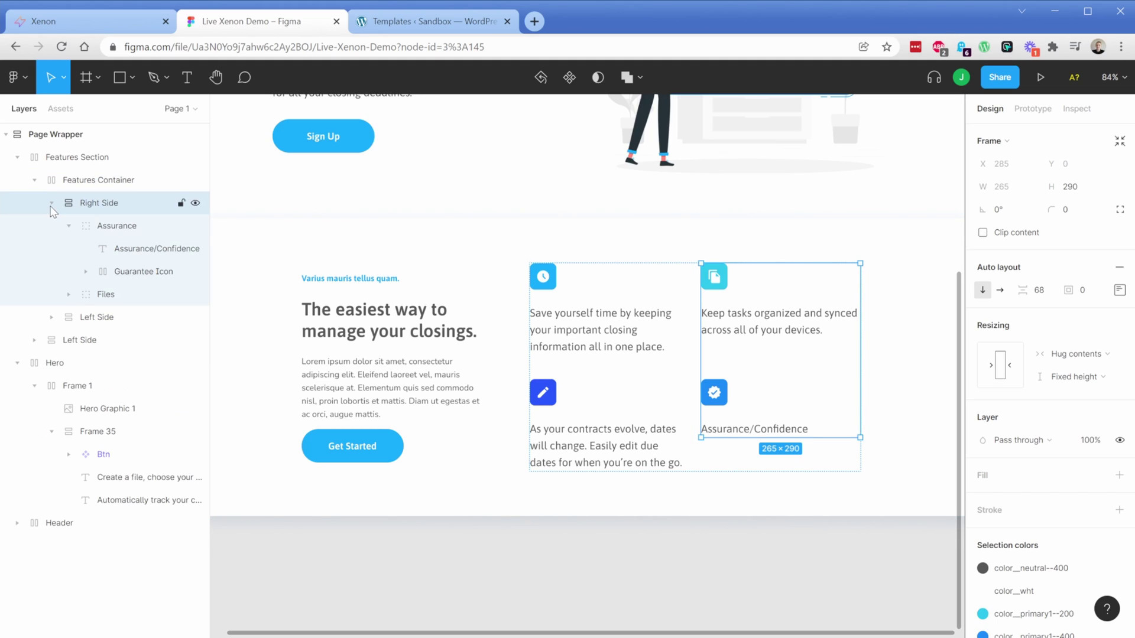
{"action": "left_click", "coordinate": [62, 227]}
{"action": "left_click", "coordinate": [66, 225]}
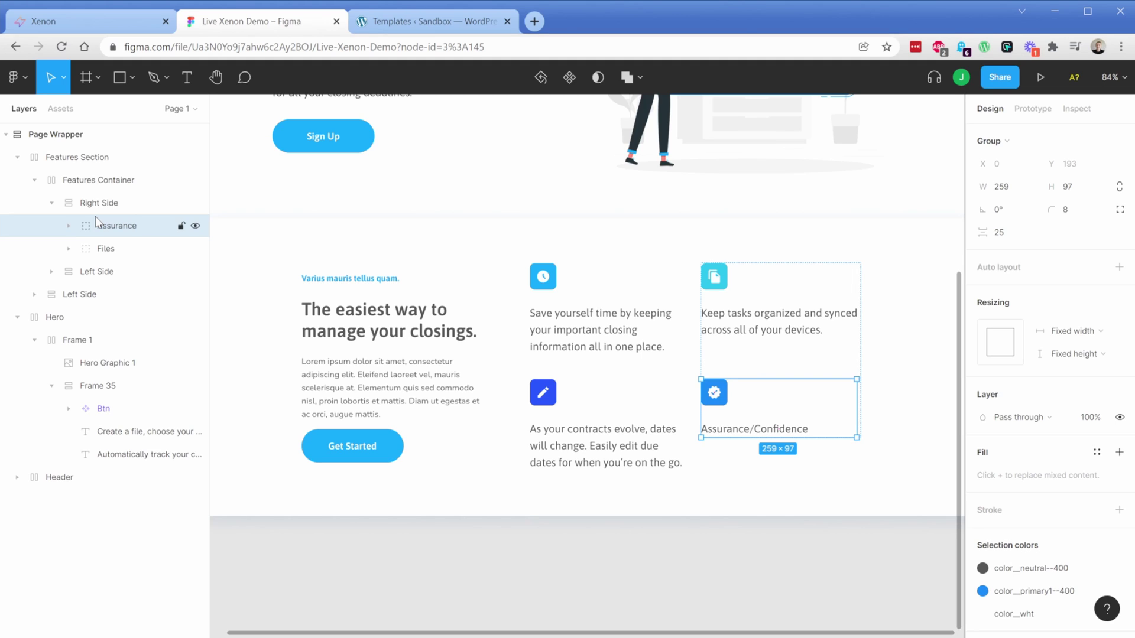
{"action": "scroll", "coordinate": [273, 326], "scroll_direction": "down", "scroll_amount": 5}
Copy the Figma file ID from the page address and go back to the Xenon dashboard.
{"action": "left_click_drag", "start_coordinate": [228, 236], "coordinate": [316, 331]}
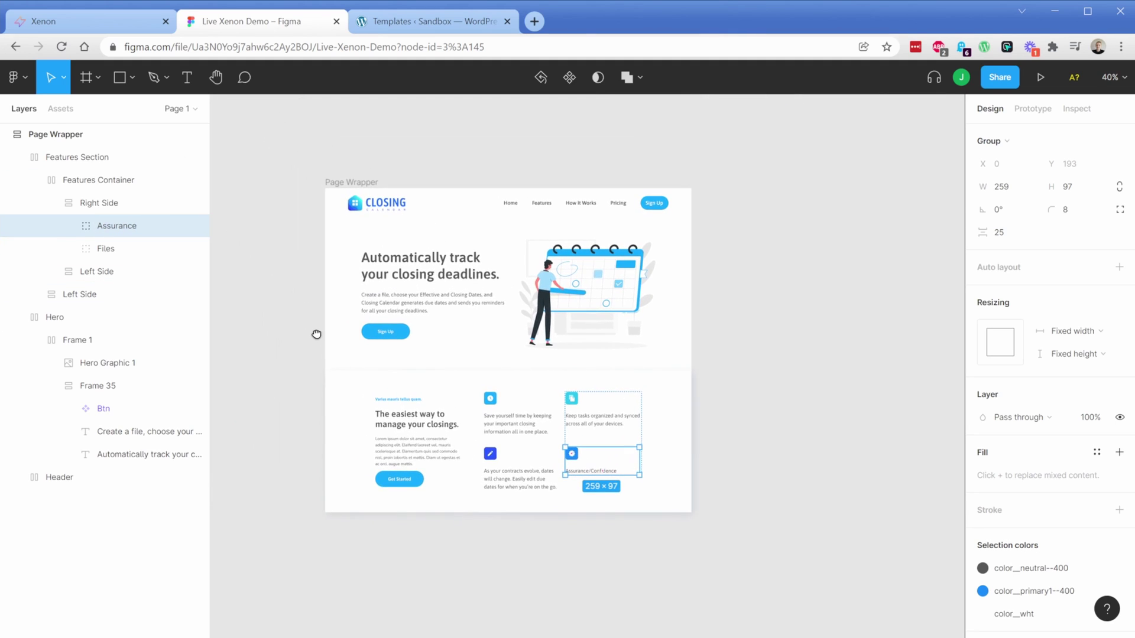
{"action": "scroll", "coordinate": [313, 329], "scroll_direction": "up", "scroll_amount": 3}
{"action": "scroll", "coordinate": [484, 352], "scroll_direction": "up", "scroll_amount": 1}
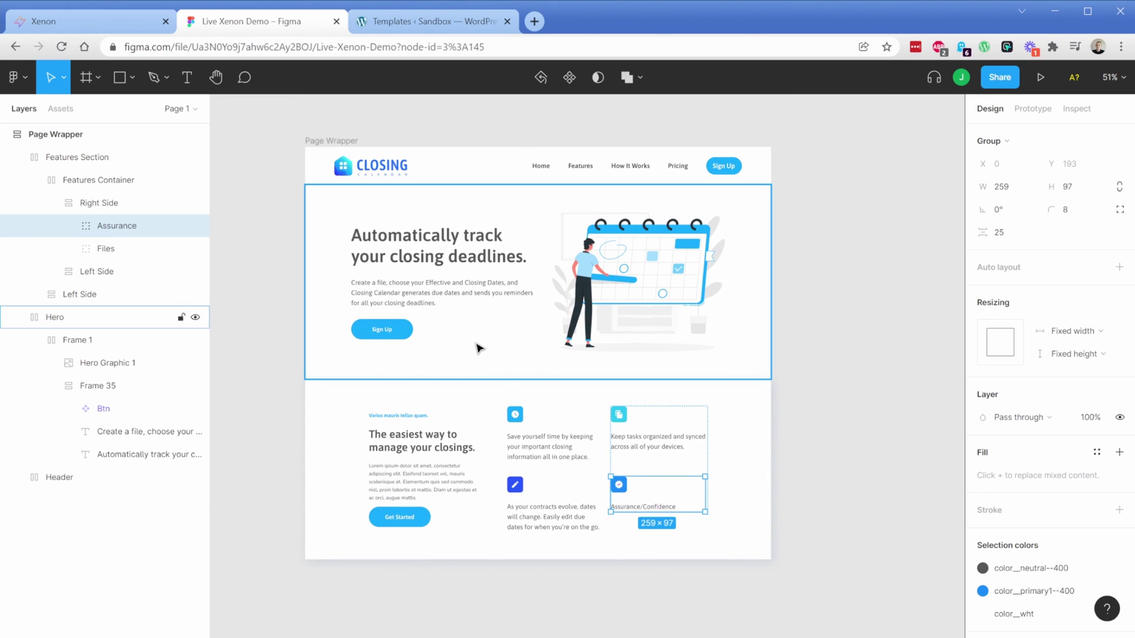
{"action": "double_click", "coordinate": [272, 47]}
{"action": "key", "text": "ctrl+c"}
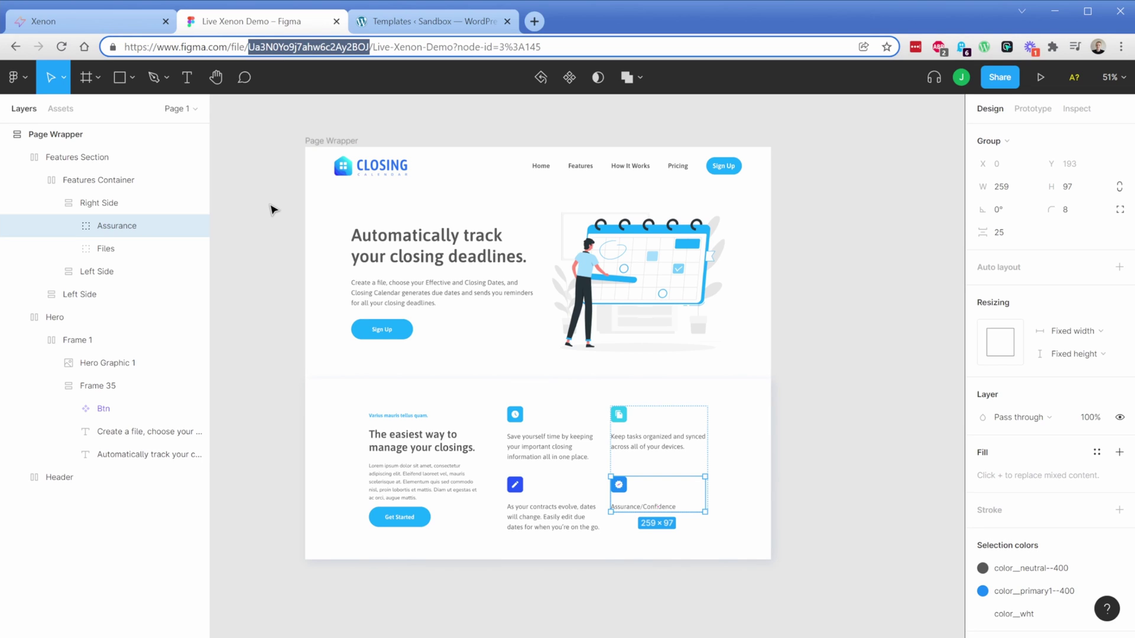
{"action": "left_click", "coordinate": [116, 22]}
Paste the file ID into Figma Document Id, keep Oxygen builder and None framework, and continue.
{"action": "scroll", "coordinate": [462, 605], "scroll_direction": "down", "scroll_amount": 1}
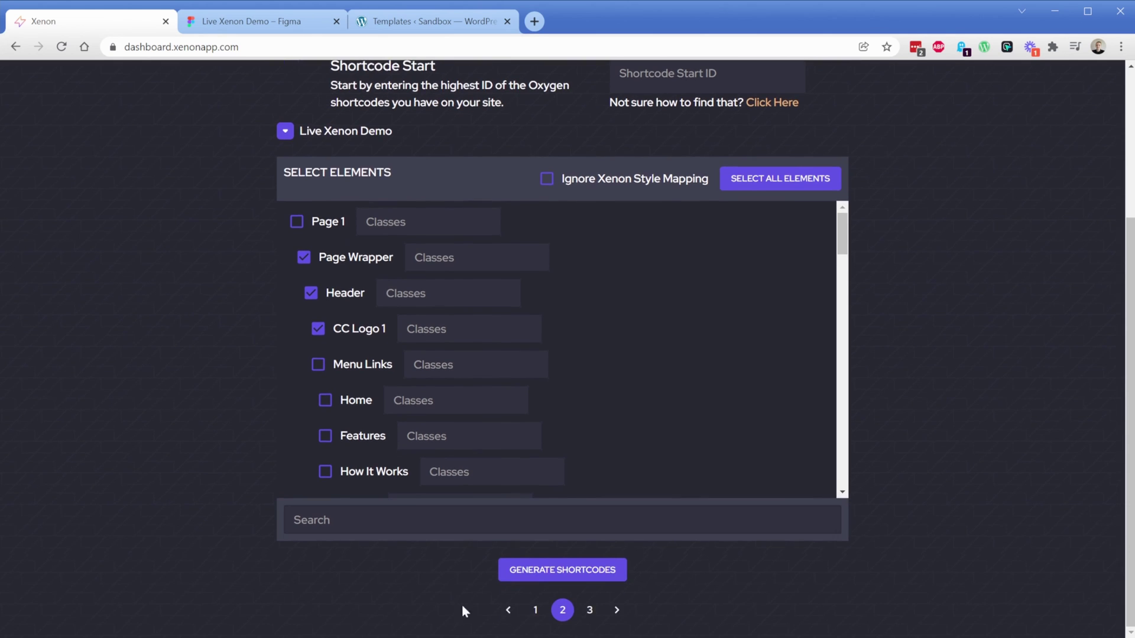
{"action": "left_click", "coordinate": [535, 610]}
{"action": "left_click", "coordinate": [439, 275]}
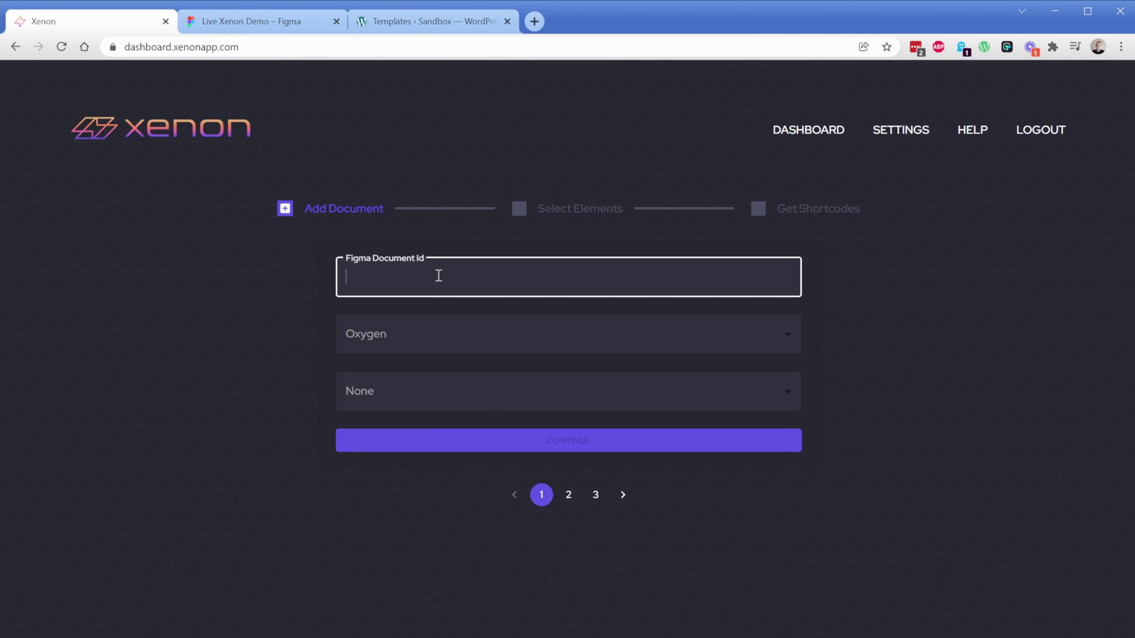
{"action": "key", "text": "ctrl+v"}
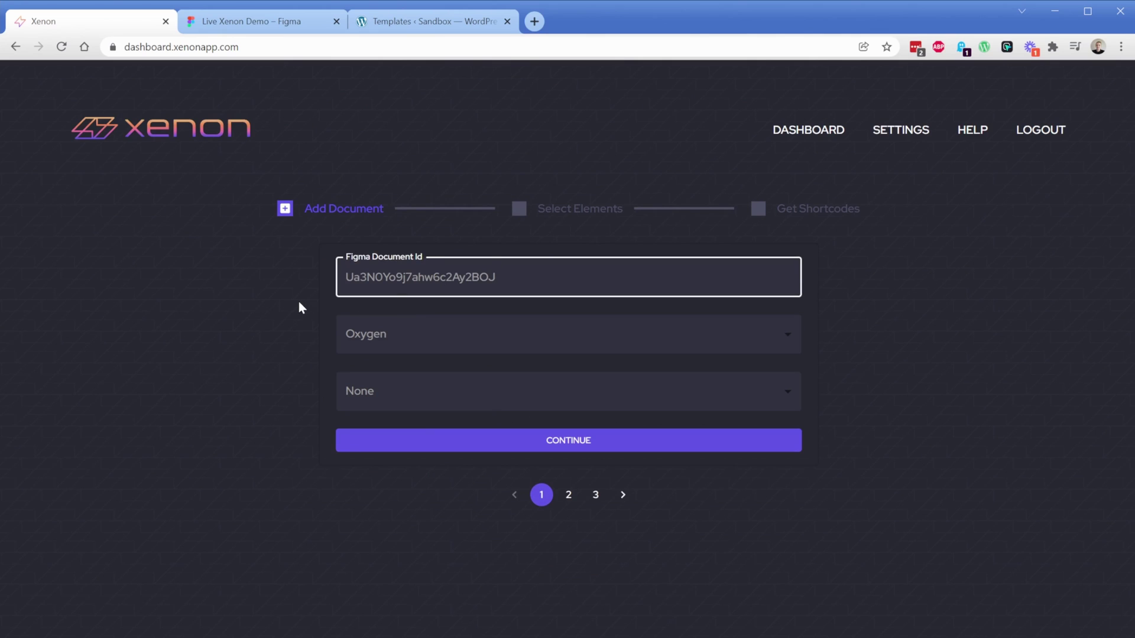
{"action": "left_click", "coordinate": [385, 333]}
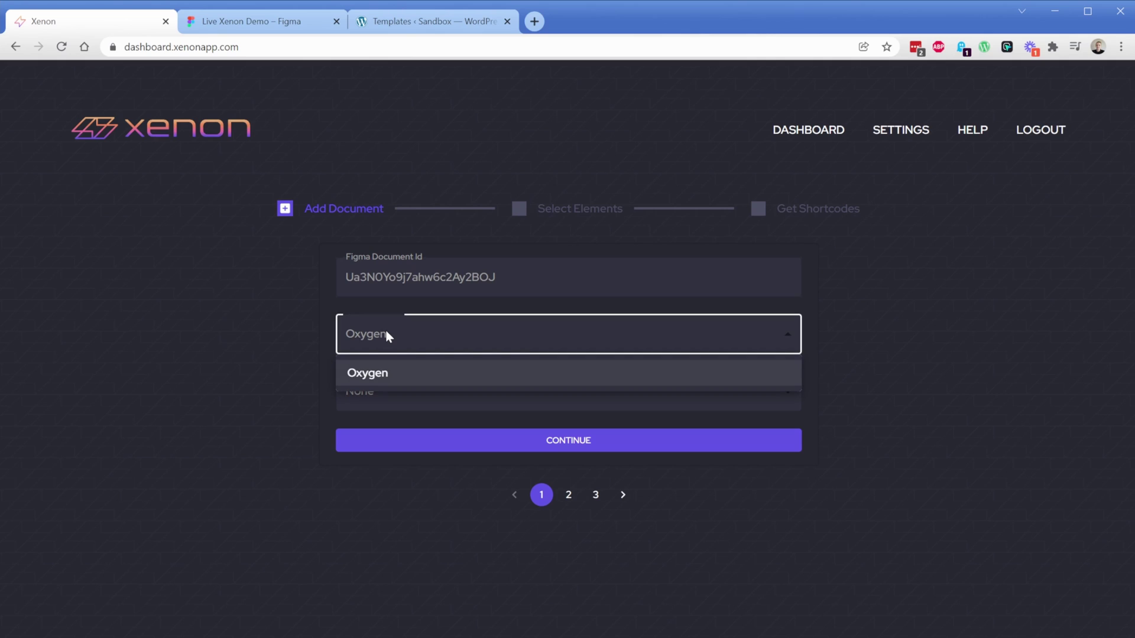
{"action": "left_click", "coordinate": [387, 374]}
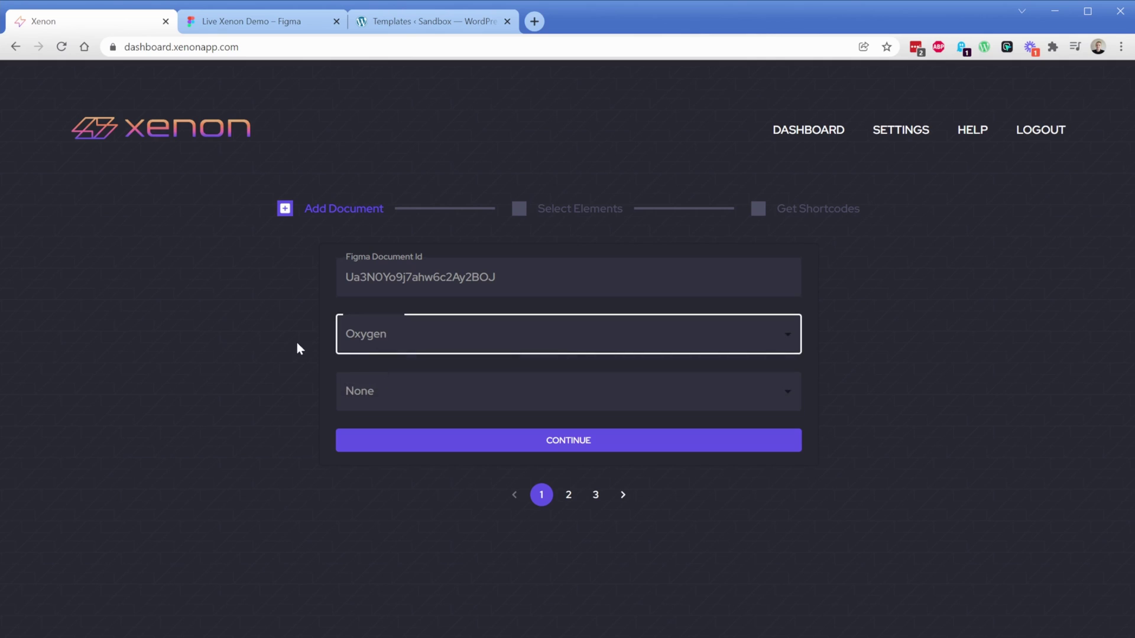
{"action": "left_click", "coordinate": [410, 392]}
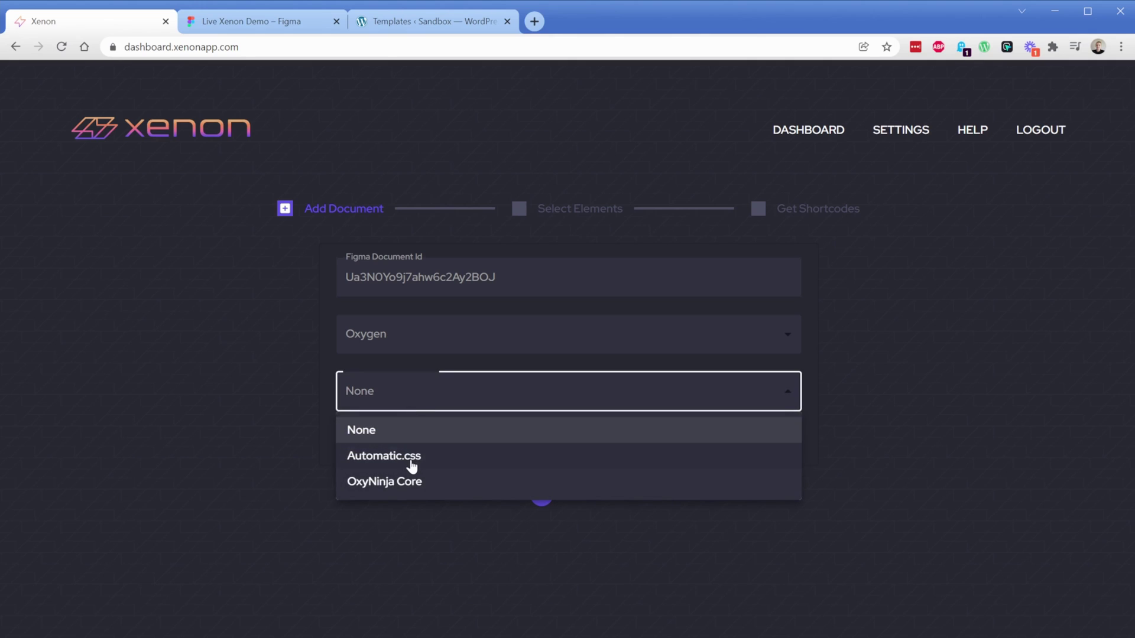
{"action": "left_click", "coordinate": [233, 443]}
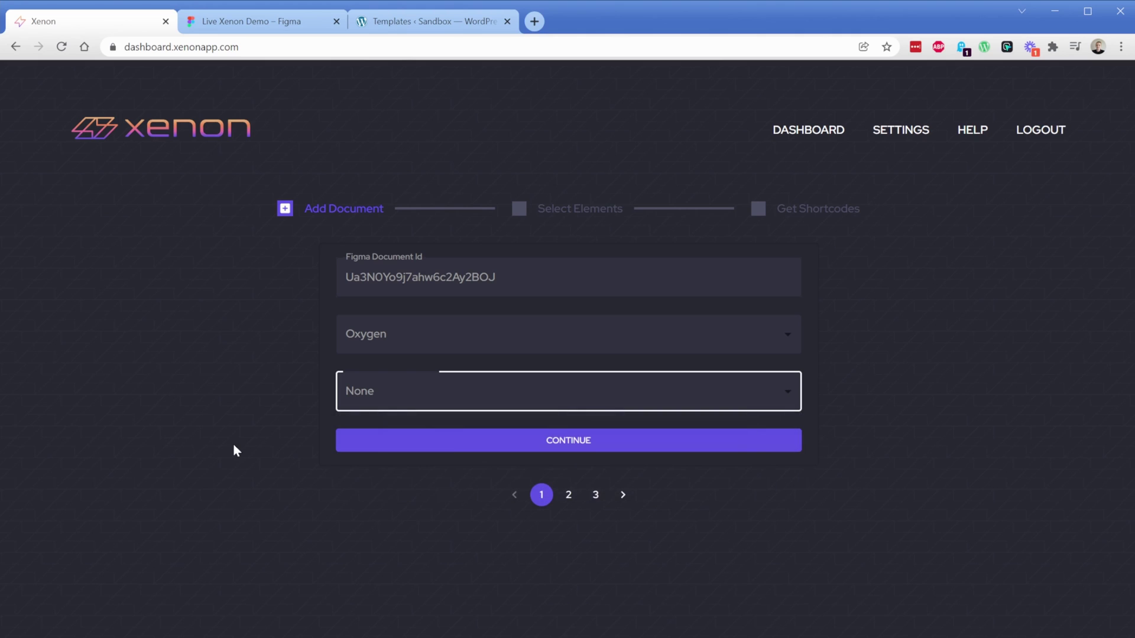
{"action": "left_click", "coordinate": [551, 448]}
{"action": "scroll", "coordinate": [230, 340], "scroll_direction": "down", "scroll_amount": 2}
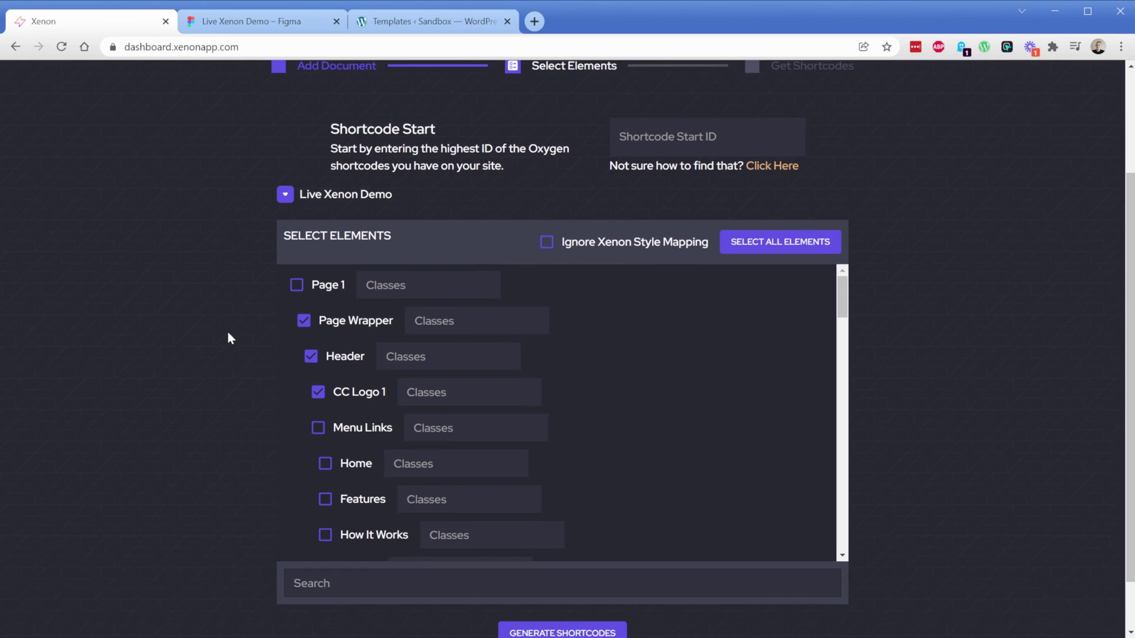
Recheck Page Wrapper, leave Ignore Xenon Style Mapping off, and leave Classes and Shortcode Start ID empty.
{"action": "left_click", "coordinate": [302, 323]}
{"action": "left_click", "coordinate": [302, 322]}
{"action": "left_click", "coordinate": [601, 247]}
{"action": "left_click", "coordinate": [494, 317]}
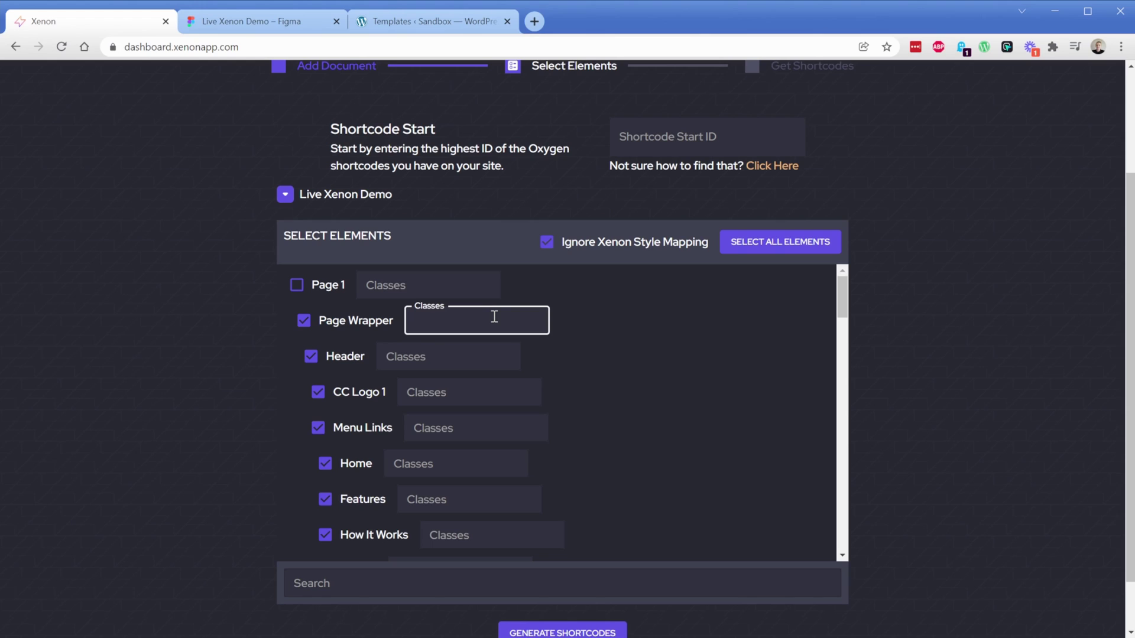
{"action": "left_click", "coordinate": [546, 246]}
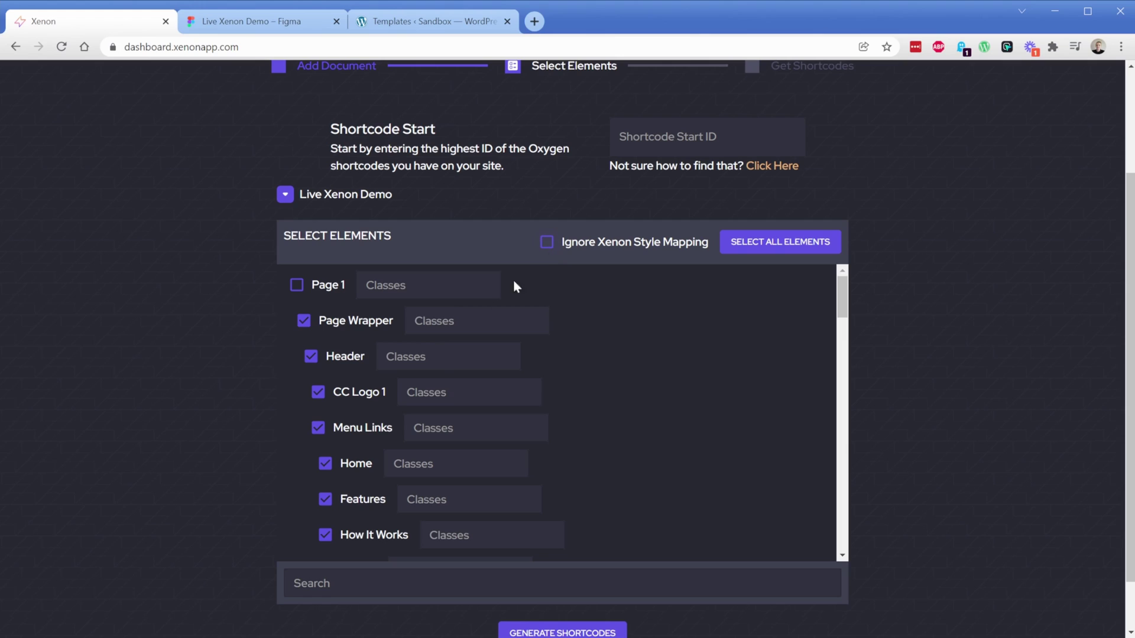
{"action": "left_click", "coordinate": [443, 360]}
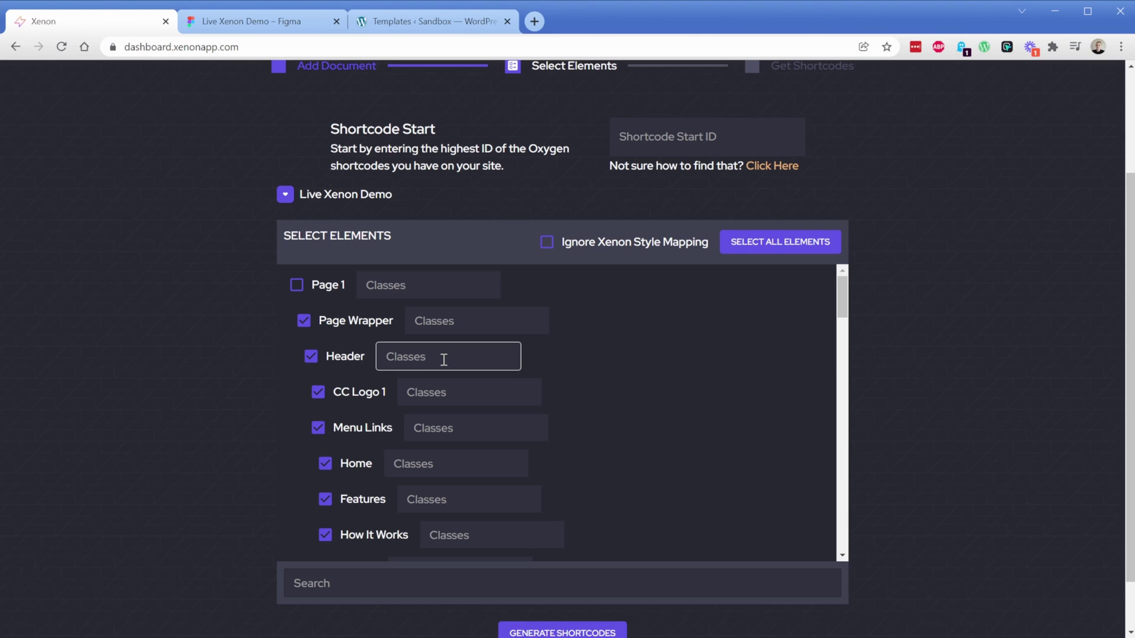
{"action": "left_click", "coordinate": [649, 139]}
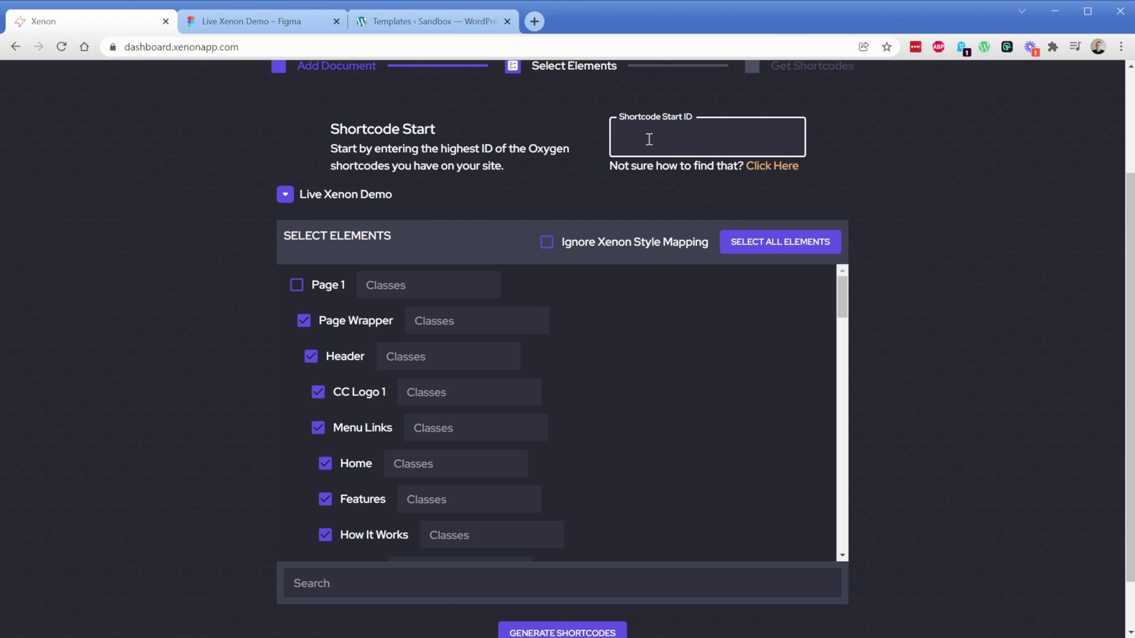
{"action": "left_click", "coordinate": [528, 194]}
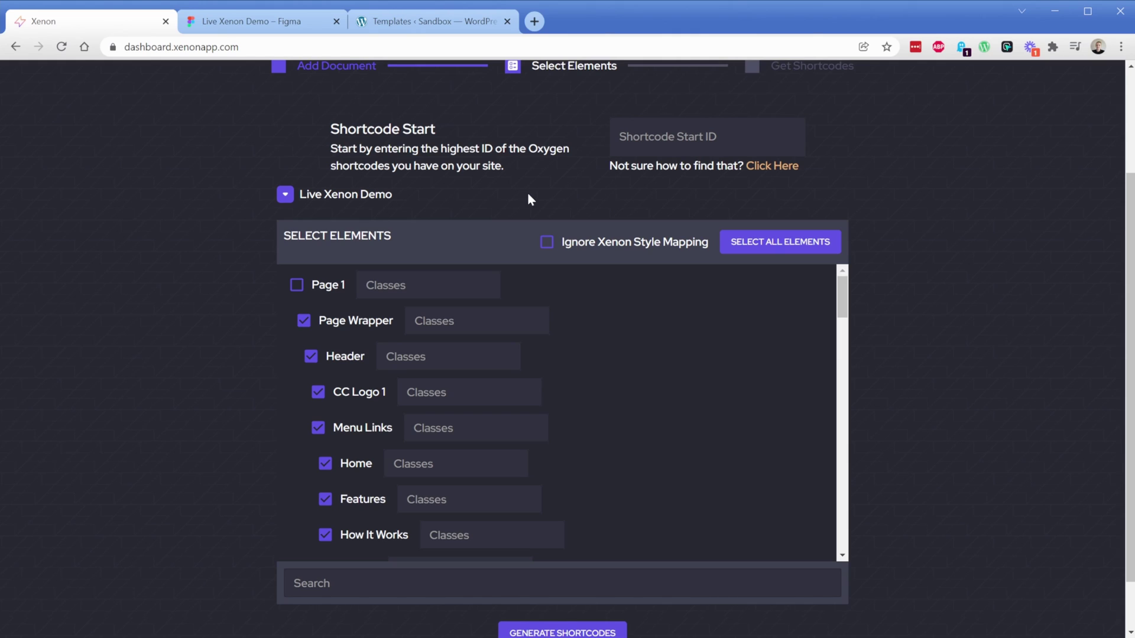
{"action": "scroll", "coordinate": [228, 367], "scroll_direction": "down", "scroll_amount": 1}
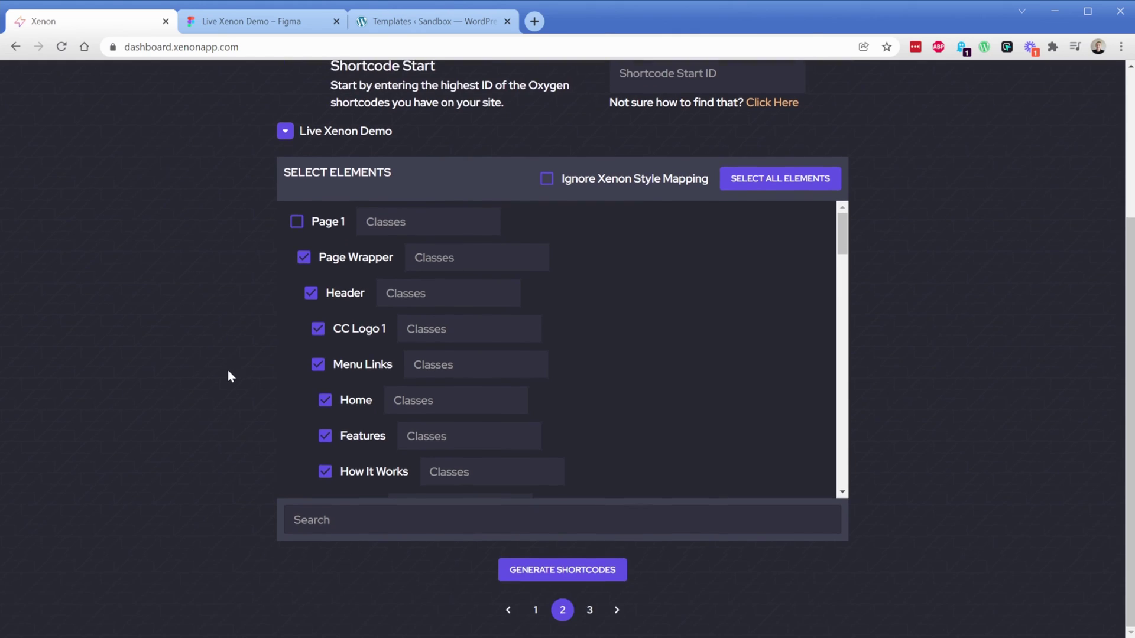
Generate and copy the Oxygen shortcodes, then go to the WordPress Templates list.
{"action": "left_click", "coordinate": [537, 573]}
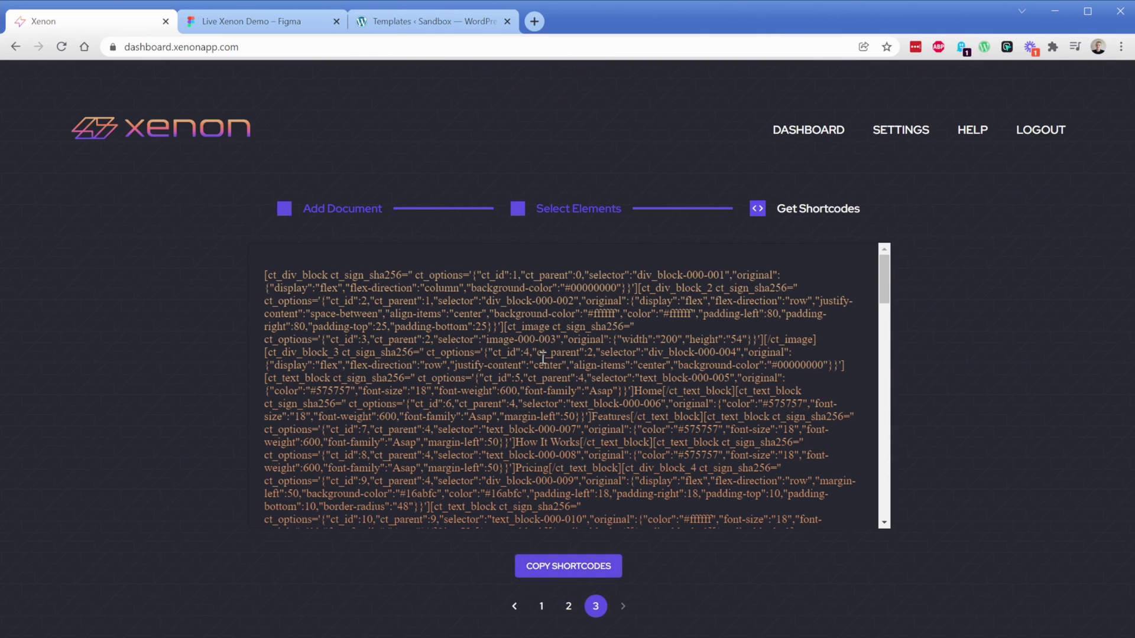
{"action": "mouse_move", "coordinate": [887, 266]}
{"action": "left_mouse_down"}
{"action": "mouse_move", "coordinate": [881, 316]}
{"action": "mouse_move", "coordinate": [884, 263]}
{"action": "left_mouse_up"}
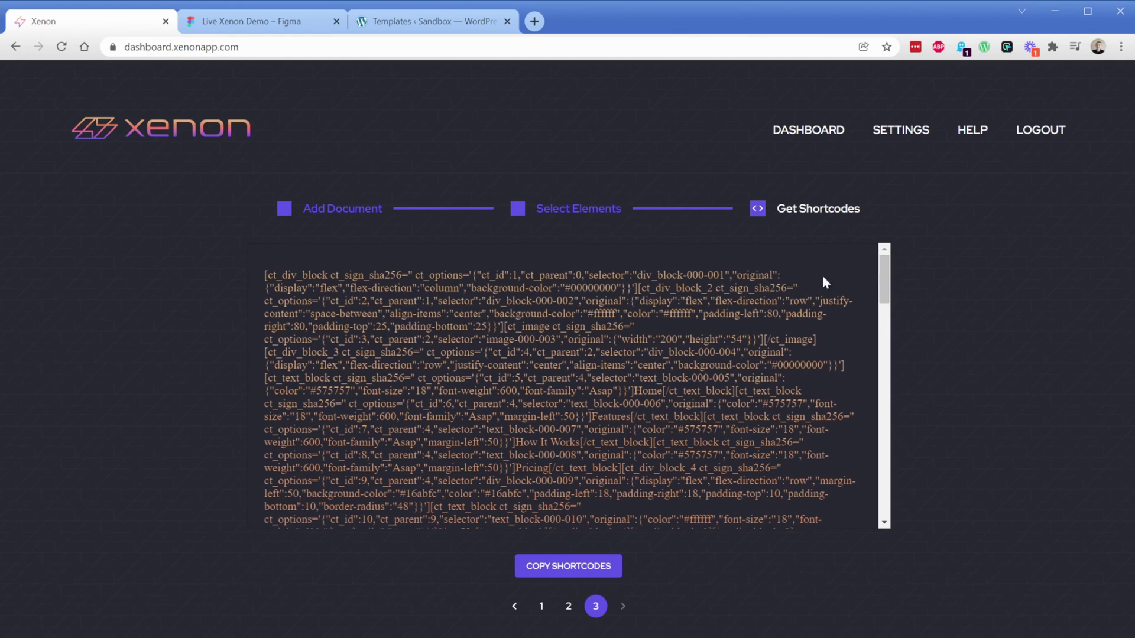
{"action": "left_click", "coordinate": [538, 331]}
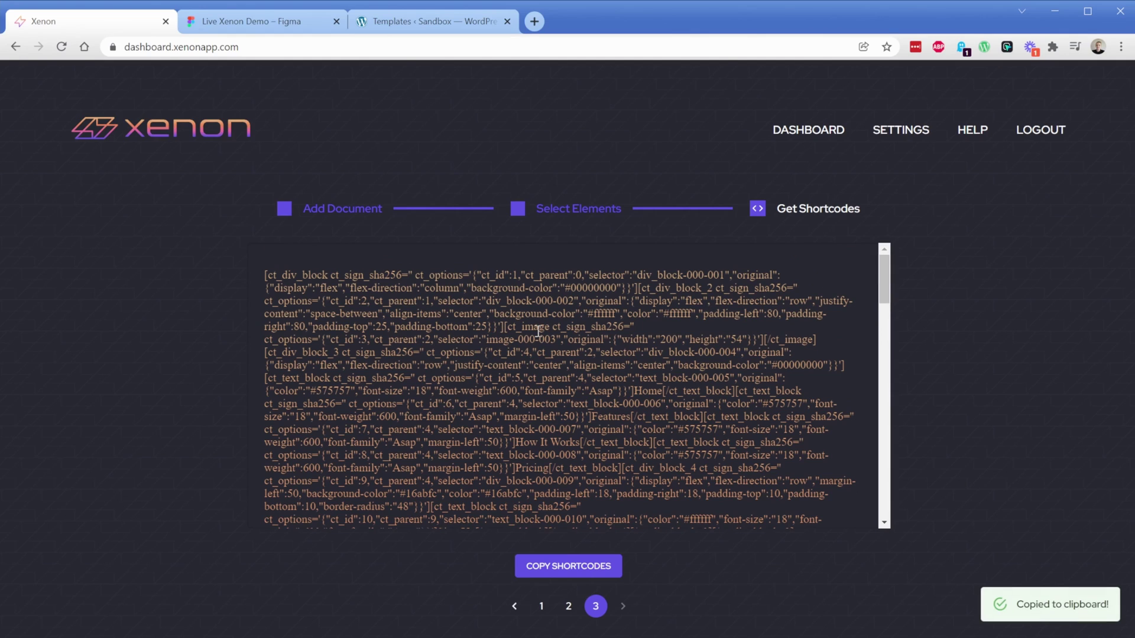
{"action": "left_click", "coordinate": [406, 21]}
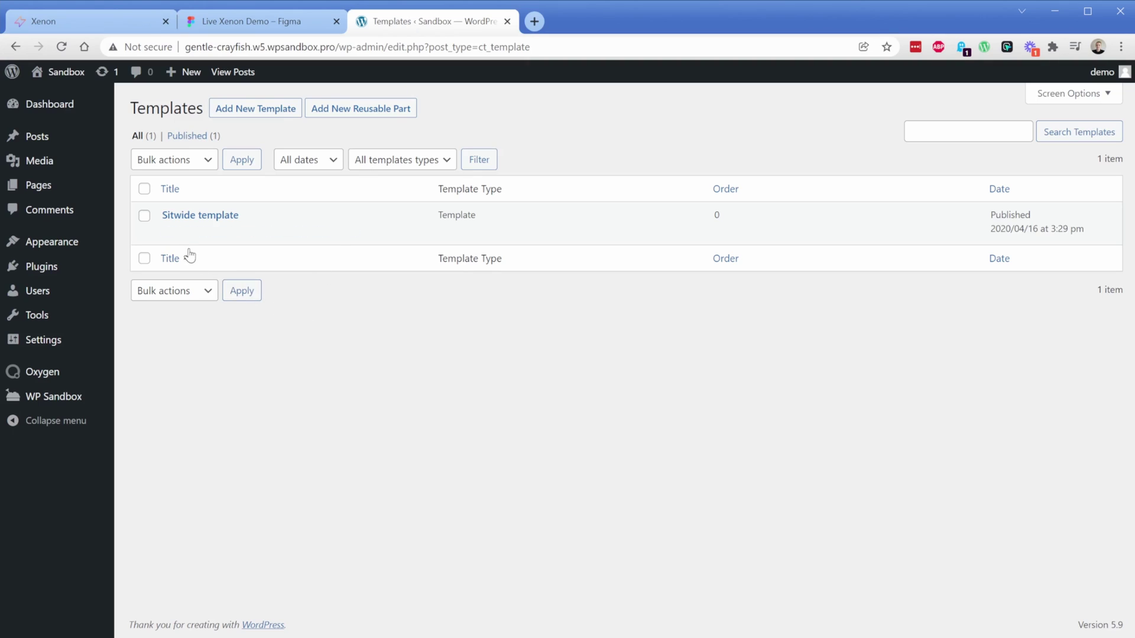
Paste the shortcodes into the Sitwide template's Shortcodes box, update it, and launch Oxygen's editor.
{"action": "left_click", "coordinate": [168, 229]}
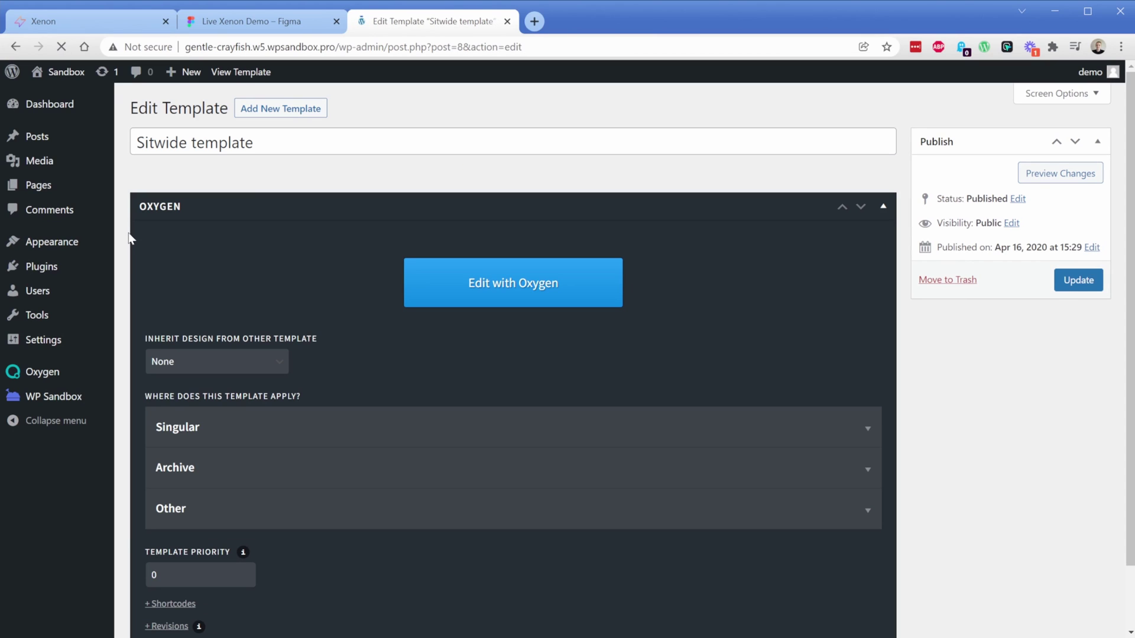
{"action": "scroll", "coordinate": [130, 238], "scroll_direction": "down", "scroll_amount": 2}
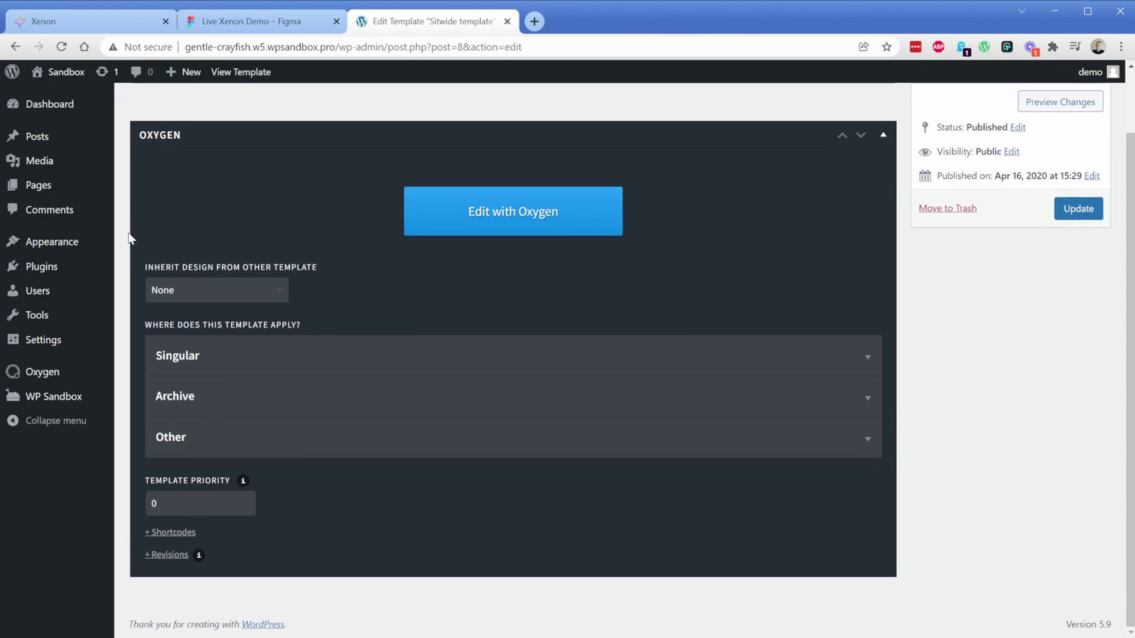
{"action": "left_click", "coordinate": [172, 532]}
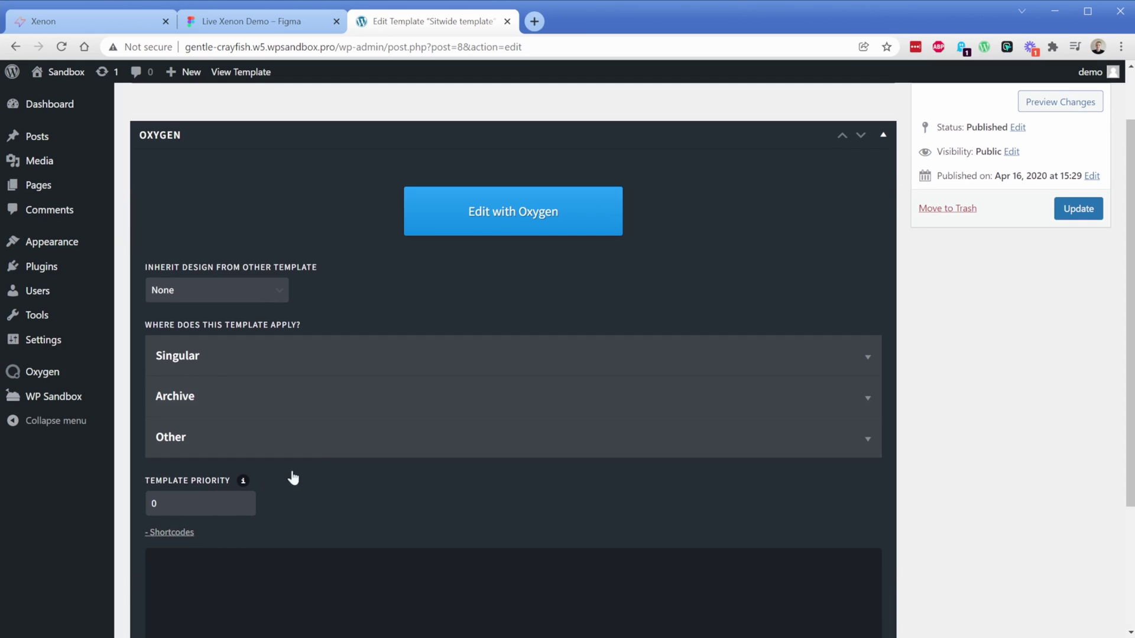
{"action": "scroll", "coordinate": [360, 398], "scroll_direction": "down", "scroll_amount": 3}
{"action": "left_click", "coordinate": [367, 406]}
{"action": "key", "text": "ctrl+v"}
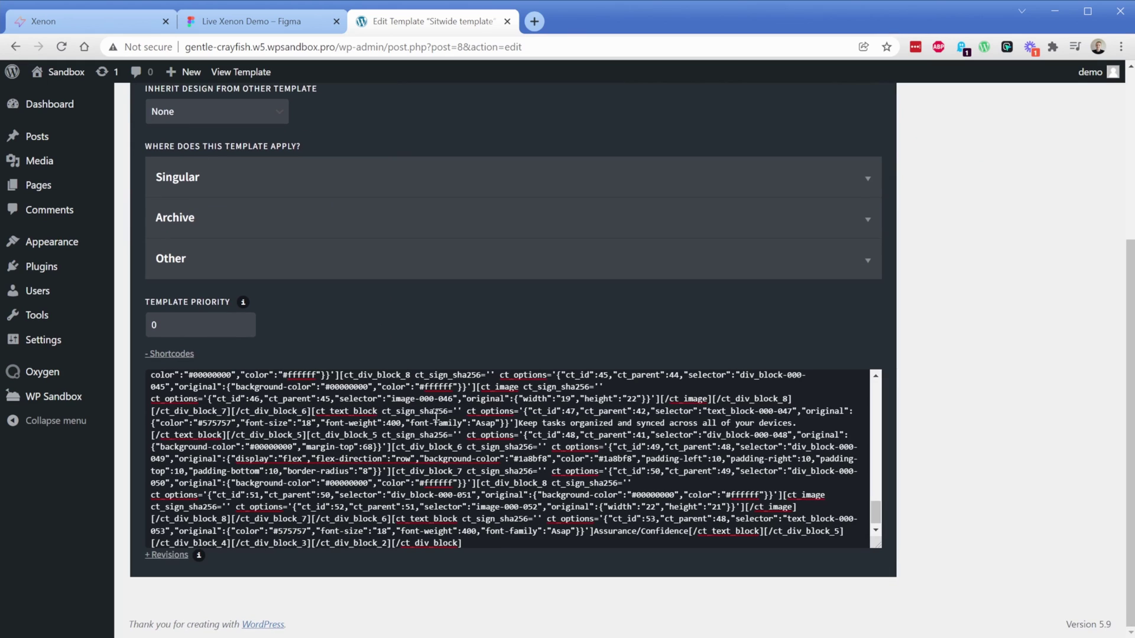
{"action": "scroll", "coordinate": [942, 376], "scroll_direction": "up", "scroll_amount": 4}
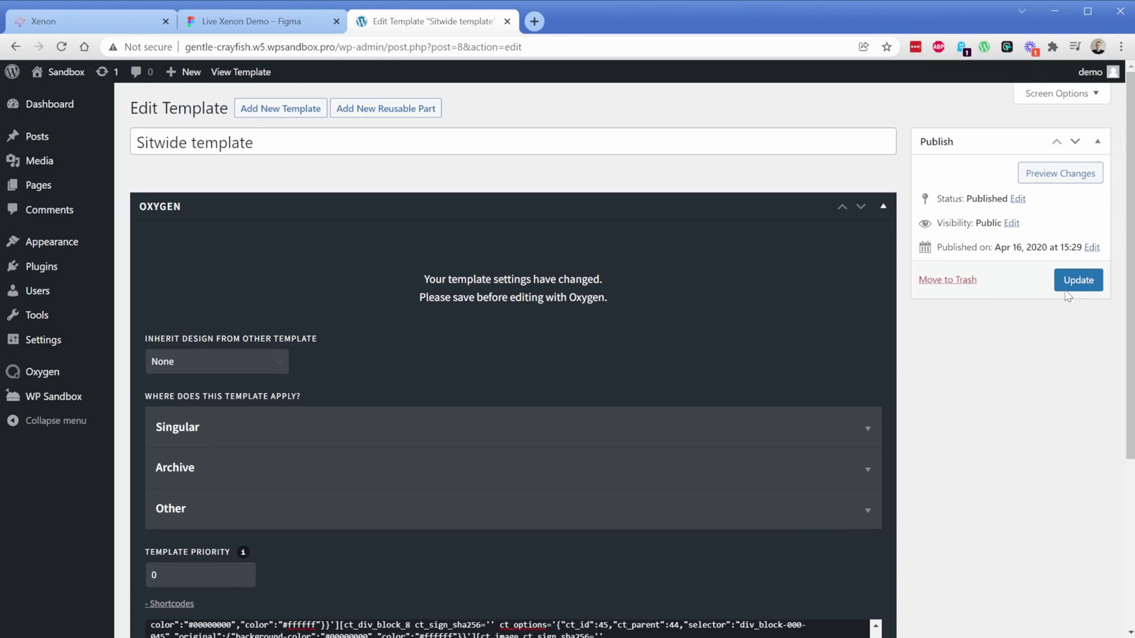
{"action": "left_click", "coordinate": [1078, 280]}
{"action": "left_click", "coordinate": [491, 329]}
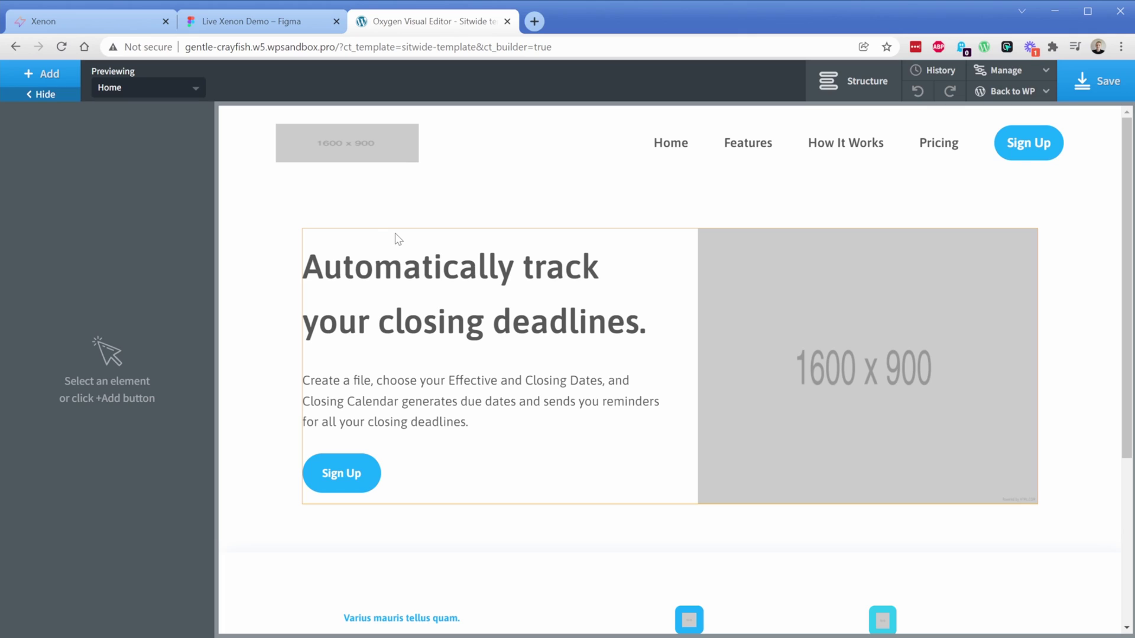
Replace the header logo placeholder with the Closing Calendar logo from the Media Library.
{"action": "left_click", "coordinate": [545, 155]}
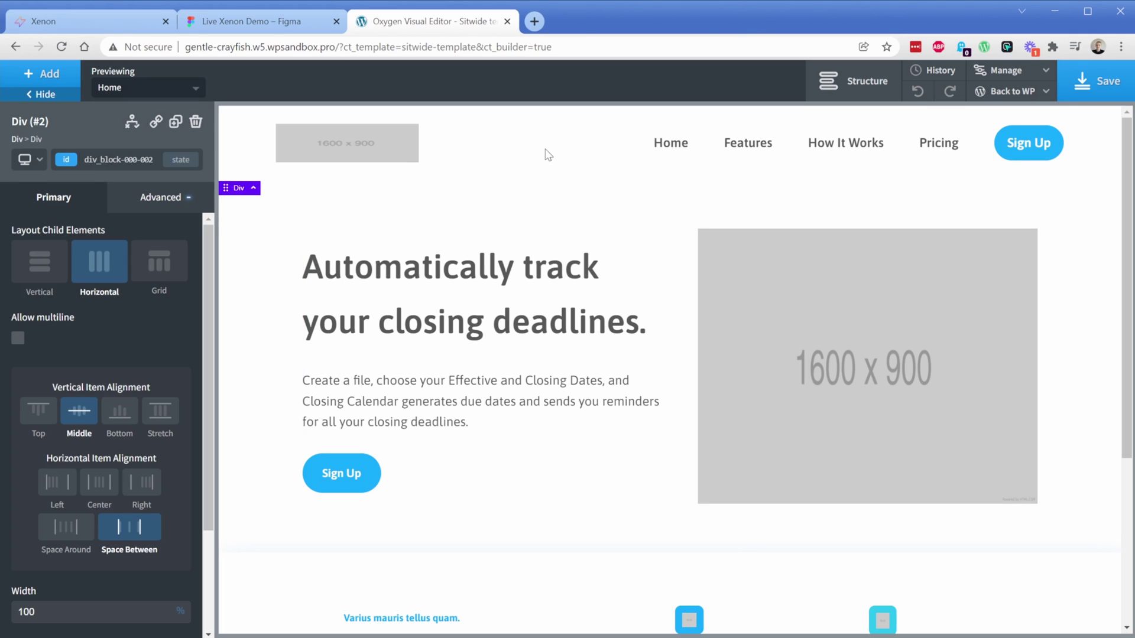
{"action": "double_click", "coordinate": [111, 612]}
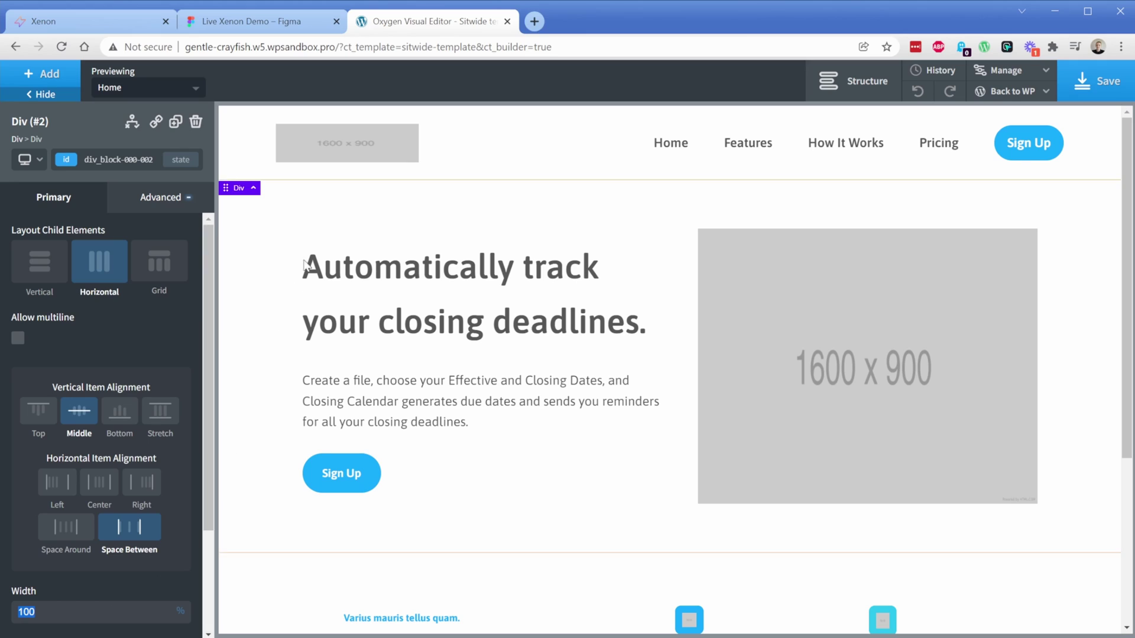
{"action": "left_click", "coordinate": [353, 141]}
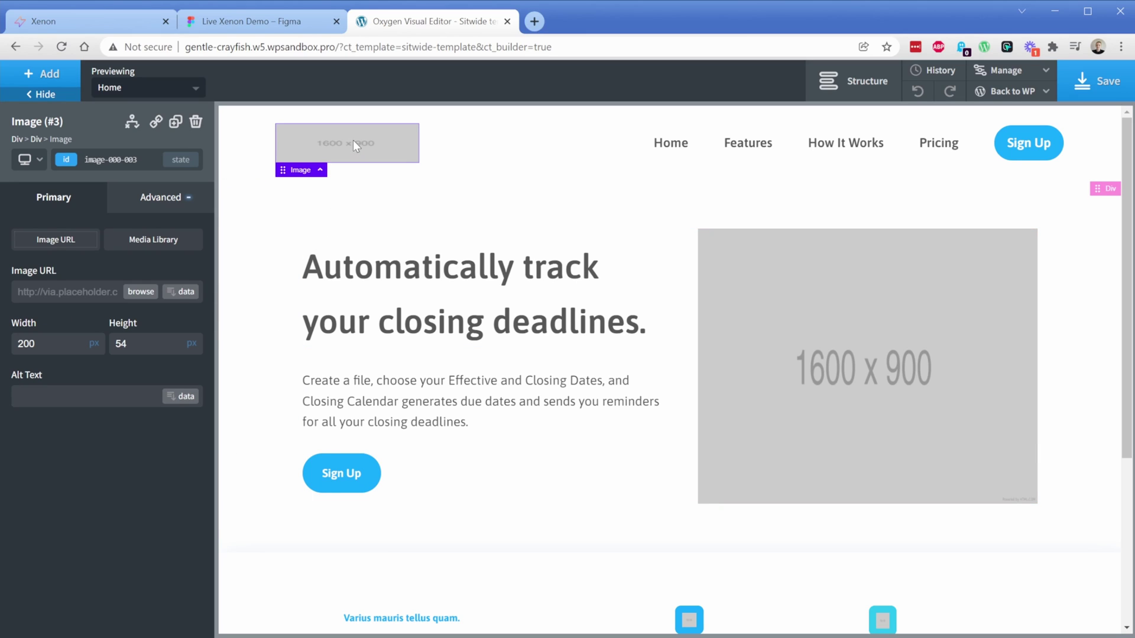
{"action": "left_click", "coordinate": [130, 299]}
{"action": "left_click", "coordinate": [287, 356]}
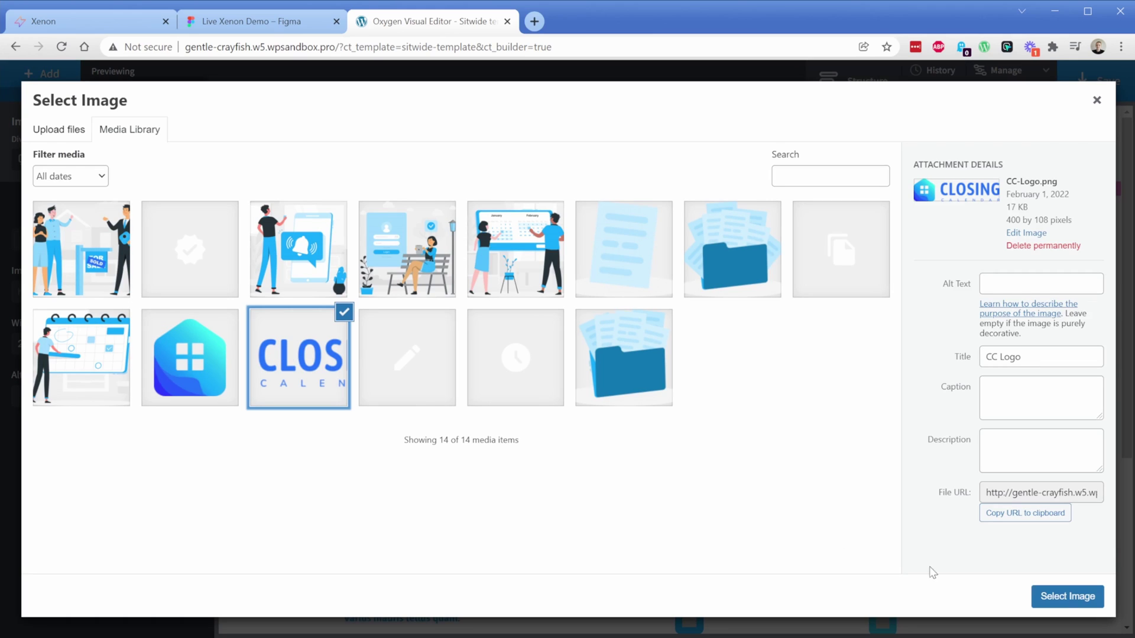
{"action": "left_click", "coordinate": [1063, 597]}
Swap the 1600 × 900 hero placeholder image for the calendar illustration.
{"action": "left_click", "coordinate": [722, 307]}
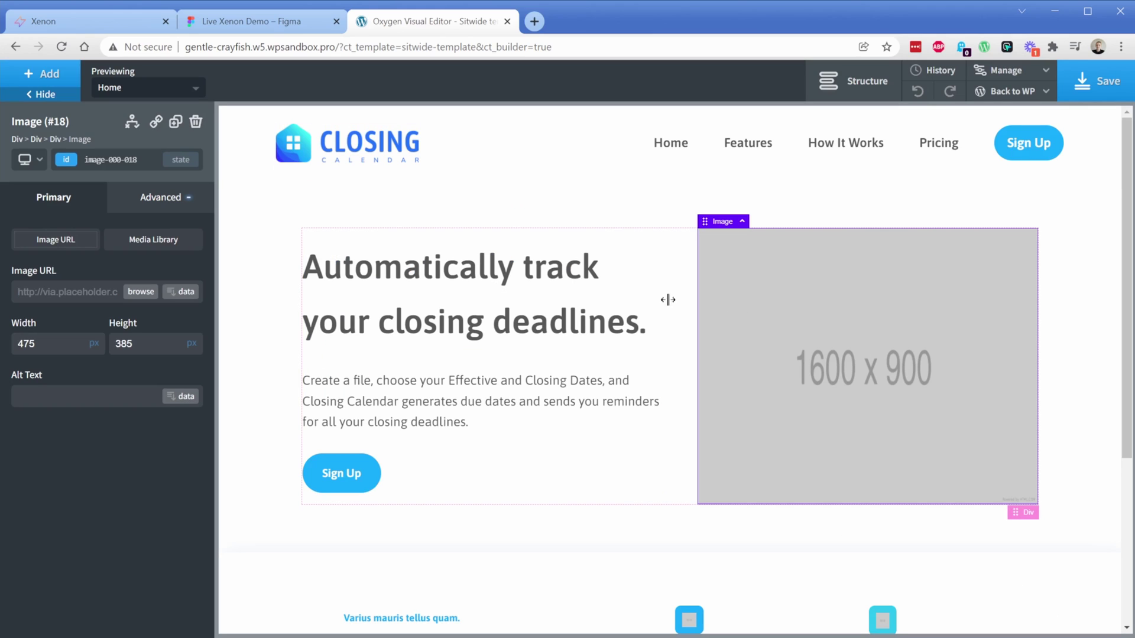
{"action": "left_click", "coordinate": [141, 294]}
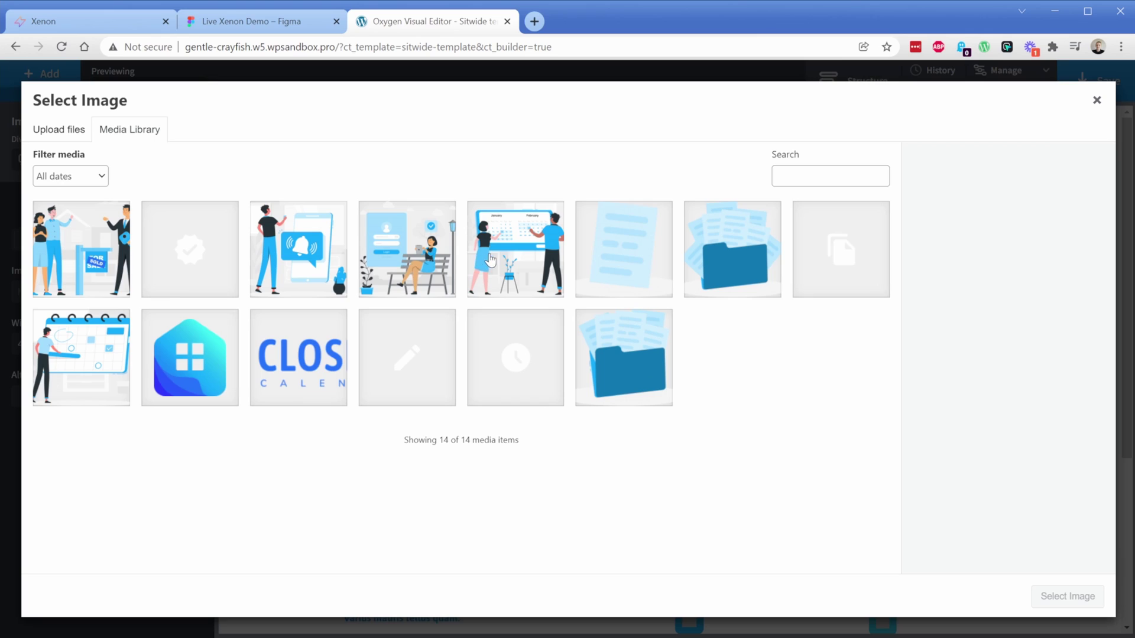
{"action": "left_click", "coordinate": [102, 362]}
{"action": "left_click", "coordinate": [1070, 597]}
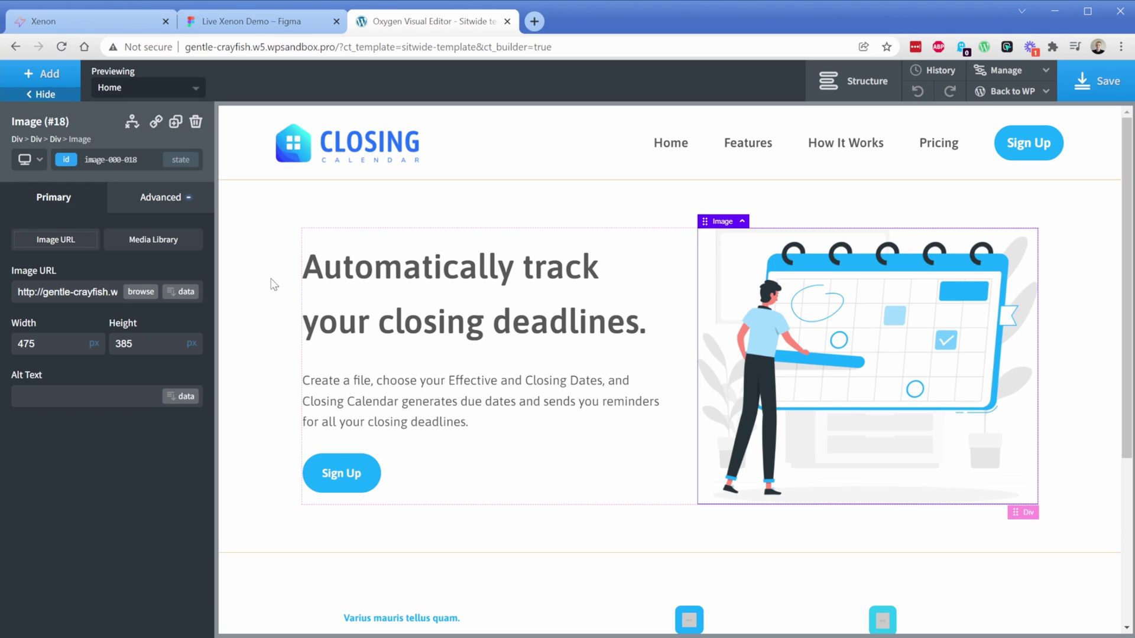
Show the Structure panel and select the outer page container and header row Div.
{"action": "left_click", "coordinate": [548, 161]}
{"action": "left_click", "coordinate": [845, 83]}
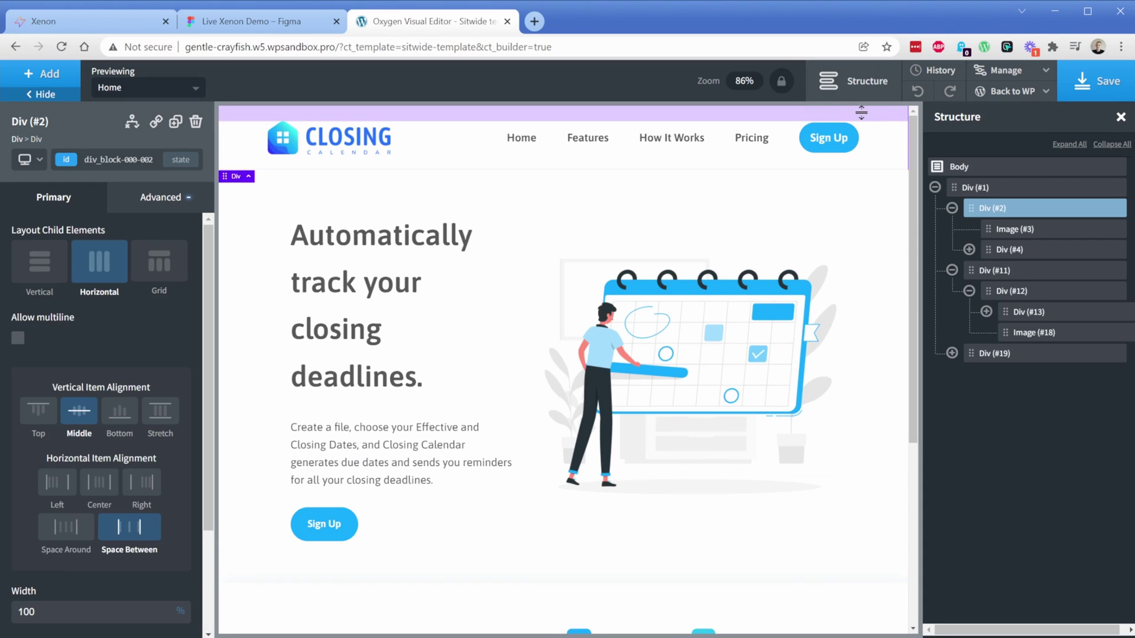
{"action": "left_click", "coordinate": [973, 187]}
{"action": "left_click", "coordinate": [935, 187]}
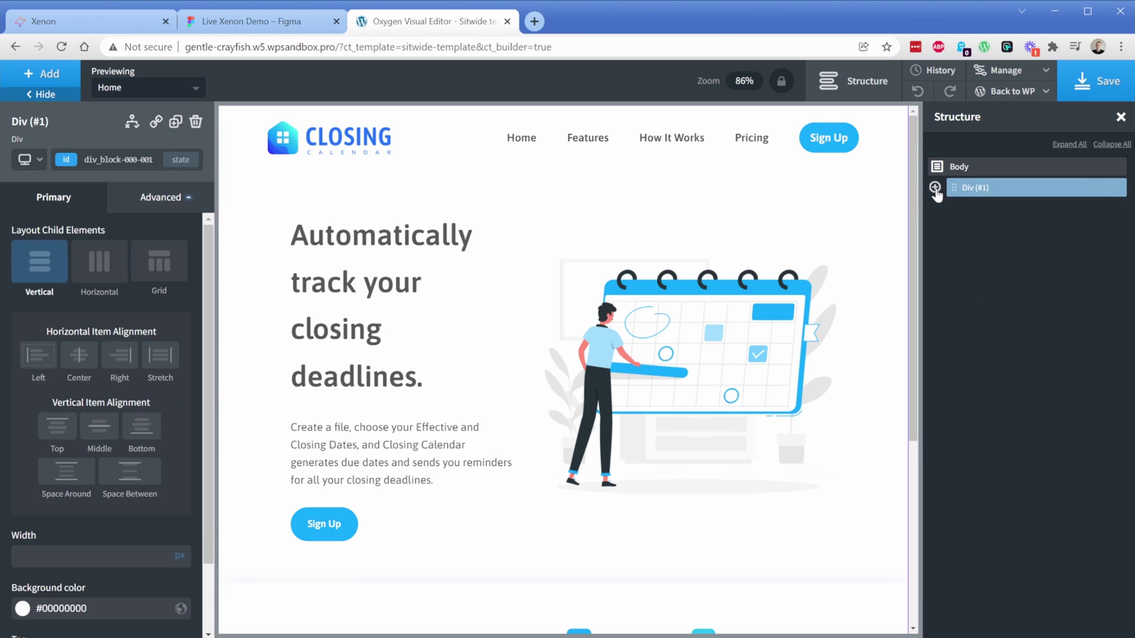
{"action": "left_click", "coordinate": [934, 187]}
{"action": "left_click", "coordinate": [992, 208]}
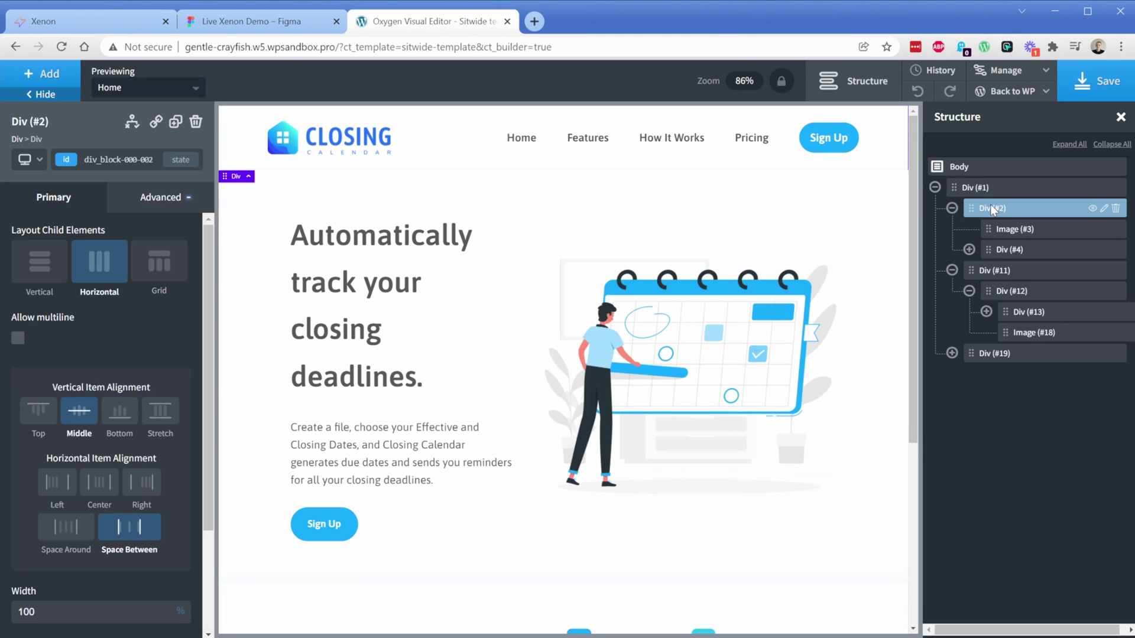
Inspect the logo, navigation links, hero row, text column and calendar illustration nodes.
{"action": "left_click", "coordinate": [1003, 228]}
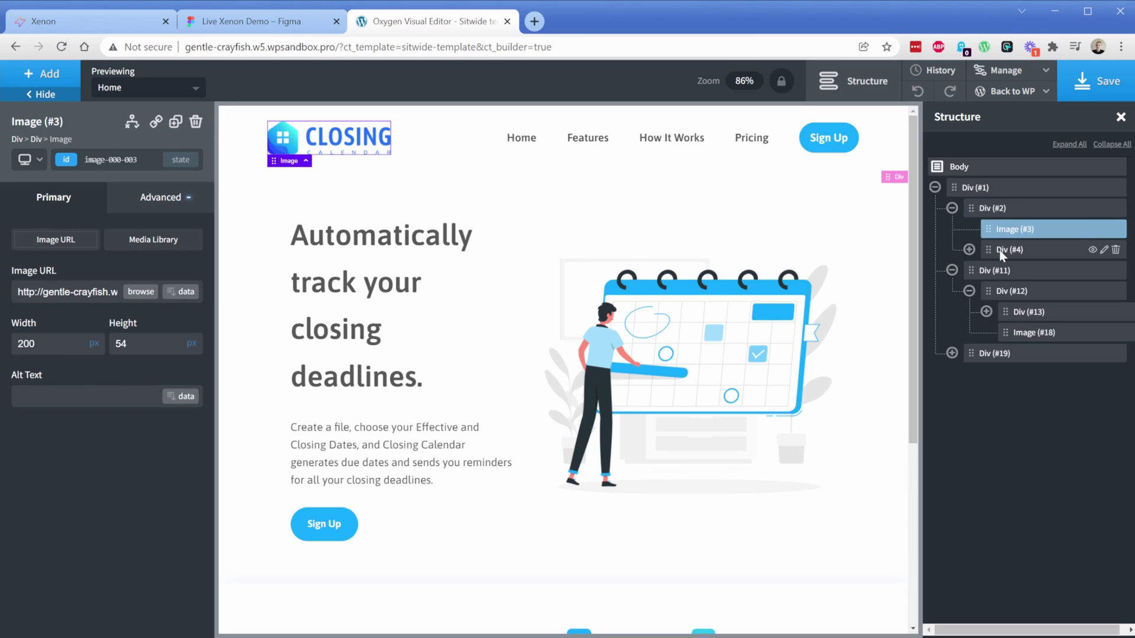
{"action": "left_click", "coordinate": [1001, 251]}
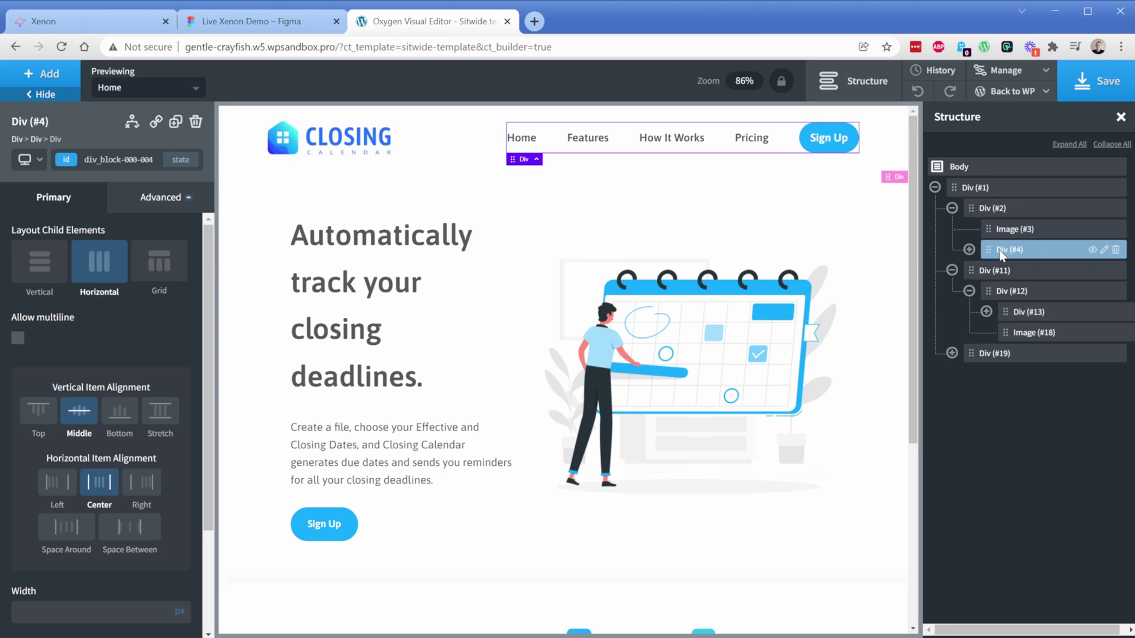
{"action": "left_click", "coordinate": [985, 277]}
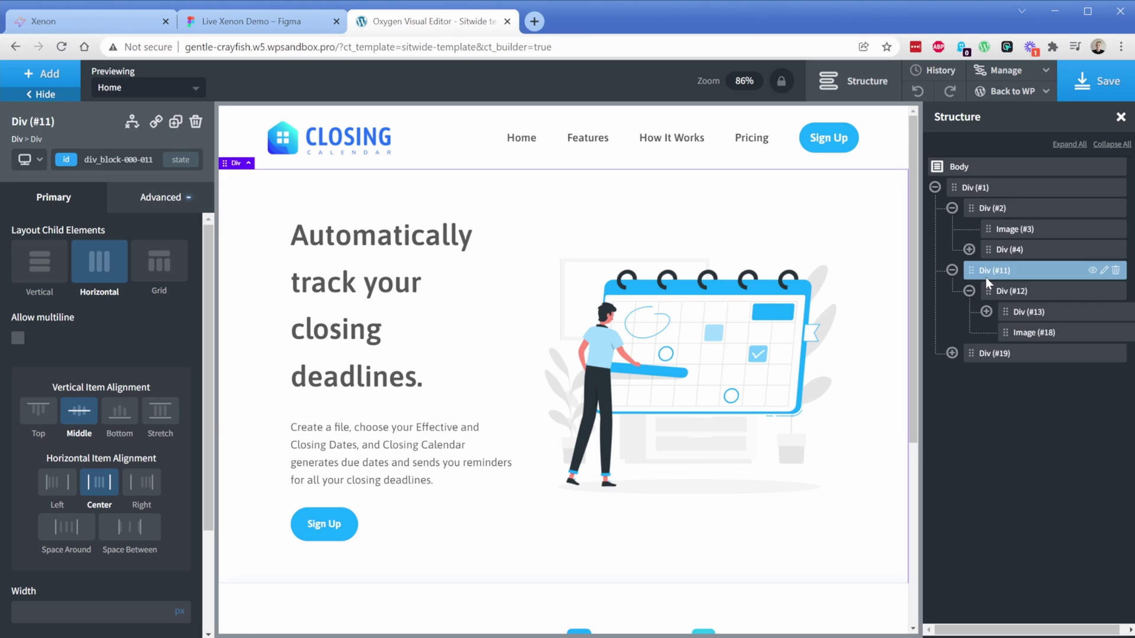
{"action": "left_click", "coordinate": [1003, 292]}
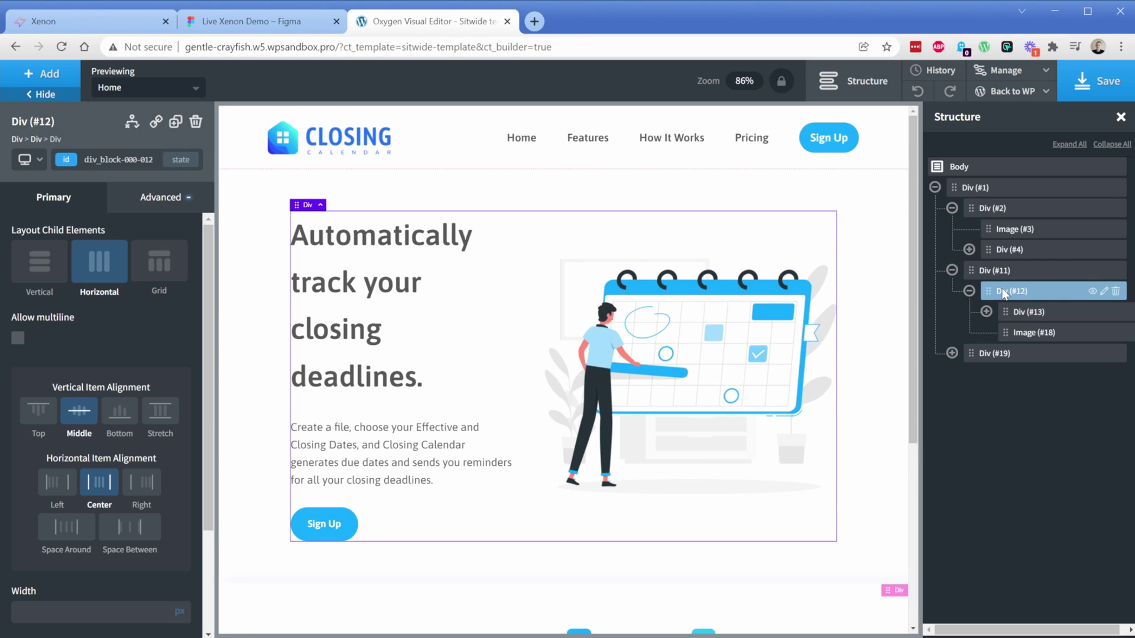
{"action": "left_click", "coordinate": [1026, 313]}
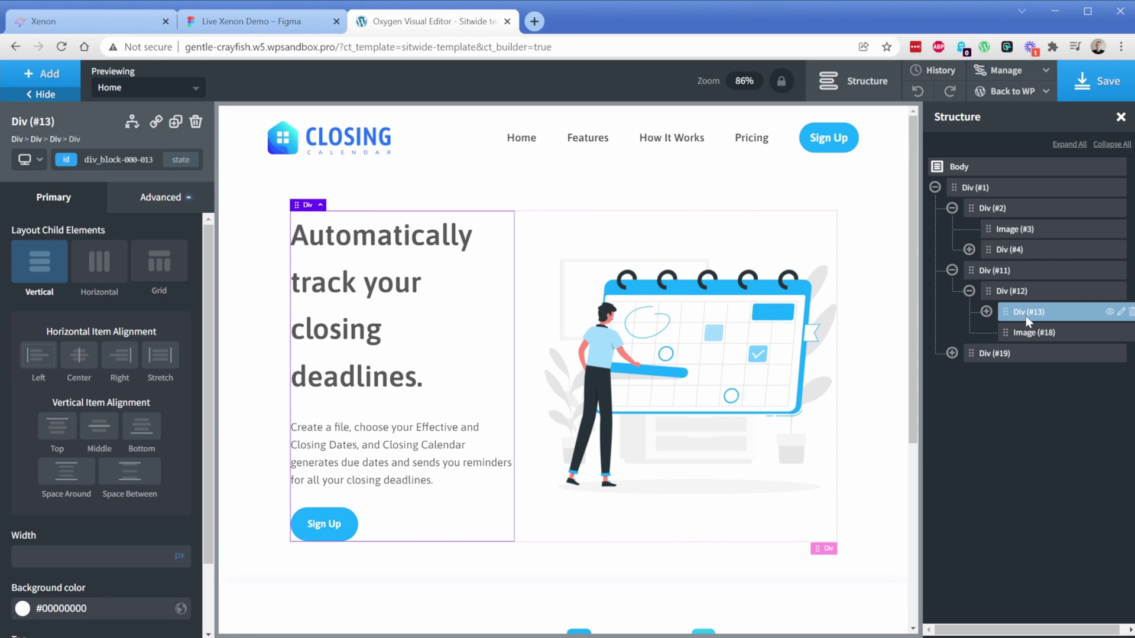
{"action": "left_click", "coordinate": [1026, 334]}
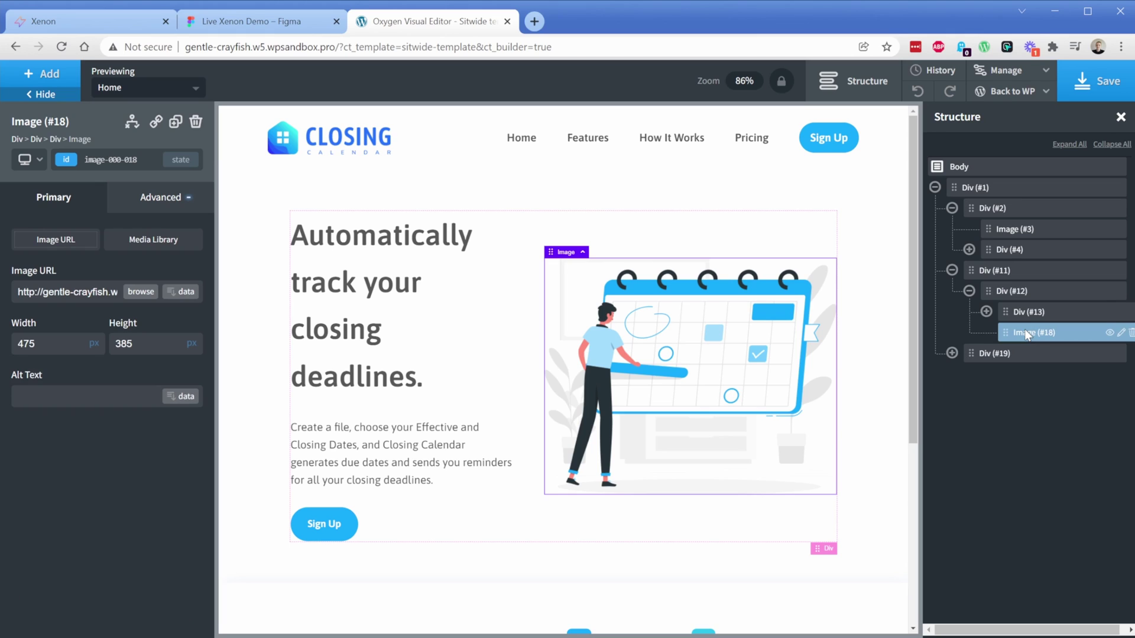
Select the closings text column, 'Keep tasks organized' text and a feature item container.
{"action": "scroll", "coordinate": [532, 329], "scroll_direction": "down", "scroll_amount": 5}
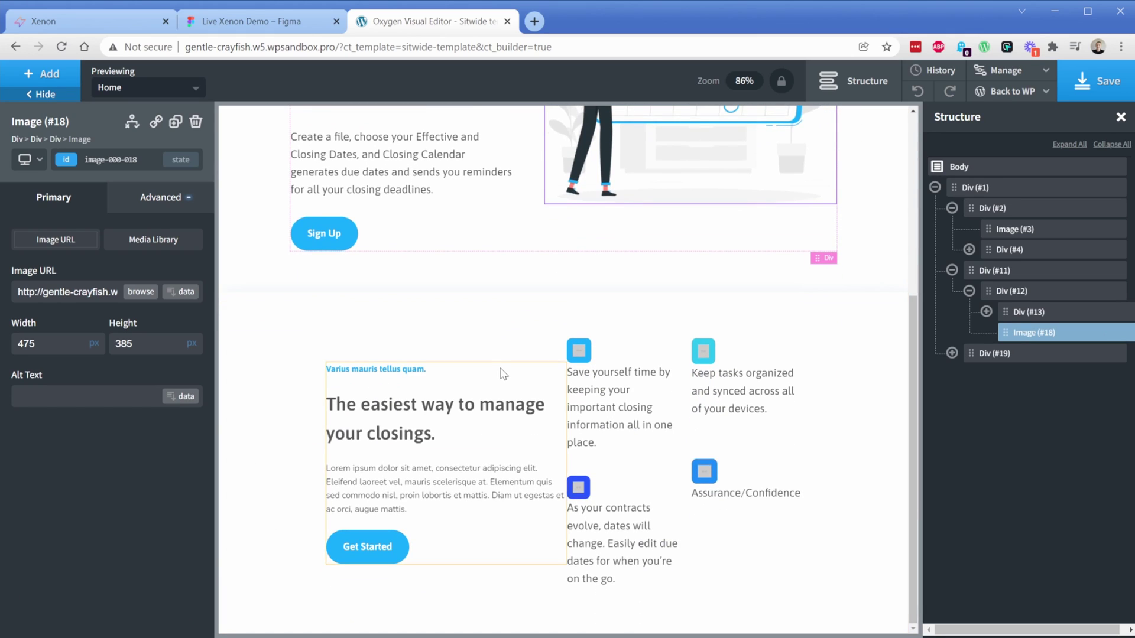
{"action": "left_click", "coordinate": [503, 374]}
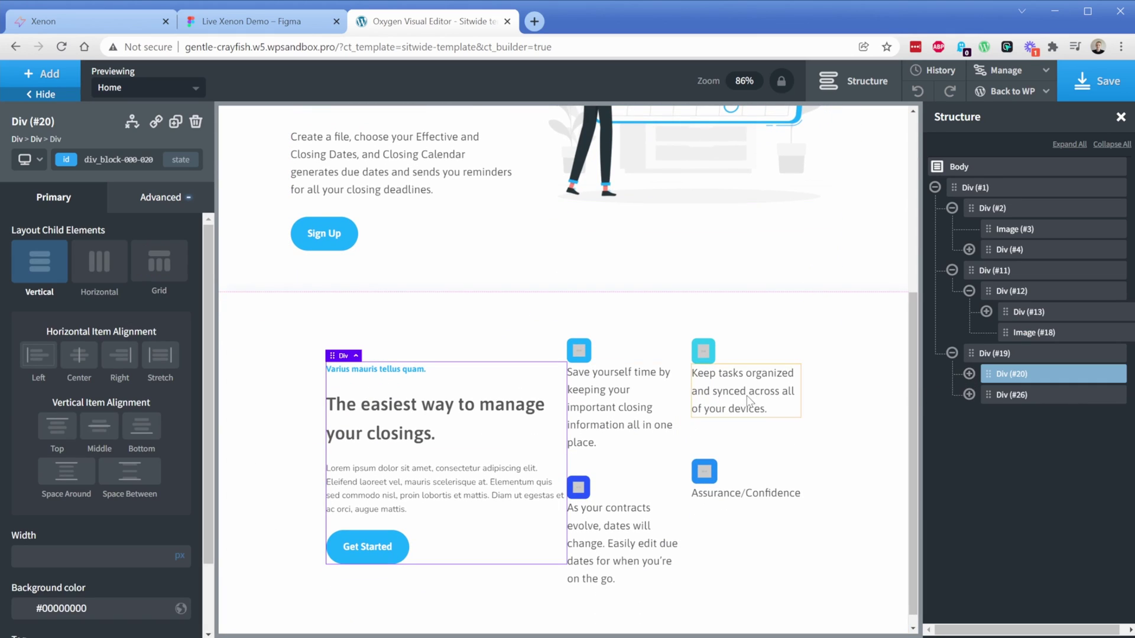
{"action": "left_click", "coordinate": [749, 414]}
{"action": "left_click", "coordinate": [1055, 478]}
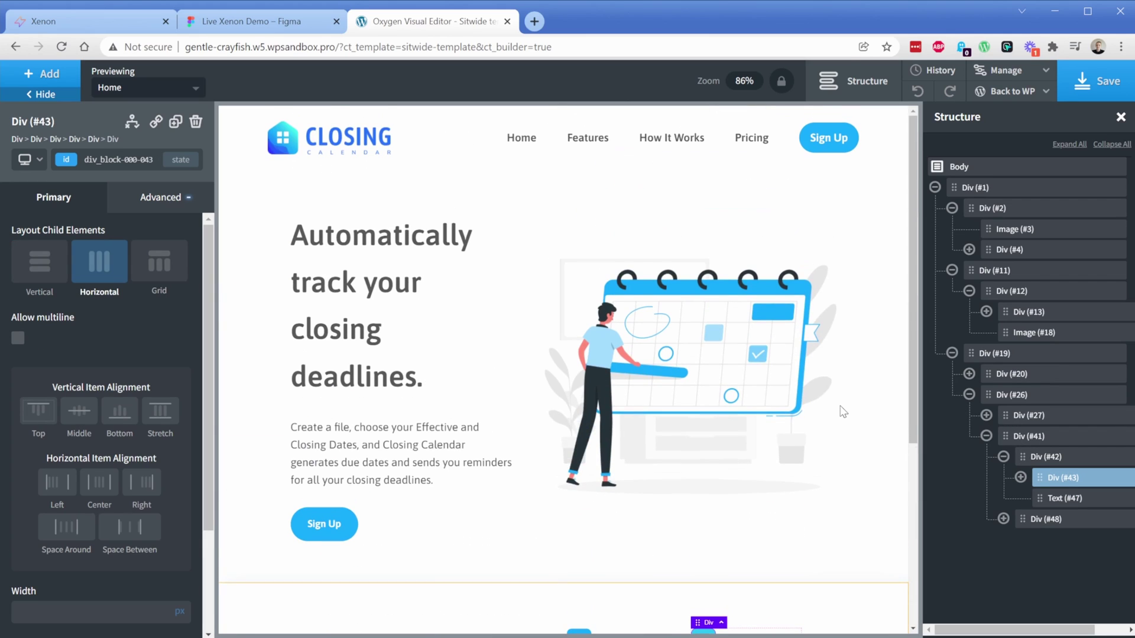
Save the template and open the live site in a new tab.
{"action": "left_click", "coordinate": [1101, 79]}
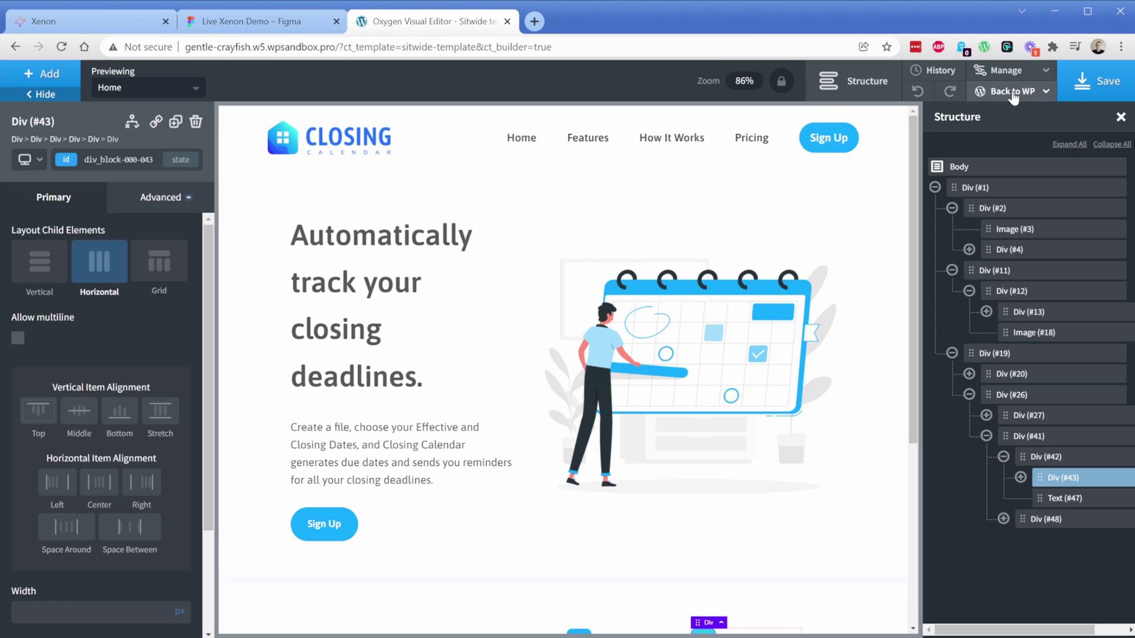
{"action": "mouse_move", "coordinate": [1046, 91]}
{"action": "left_click", "coordinate": [999, 138]}
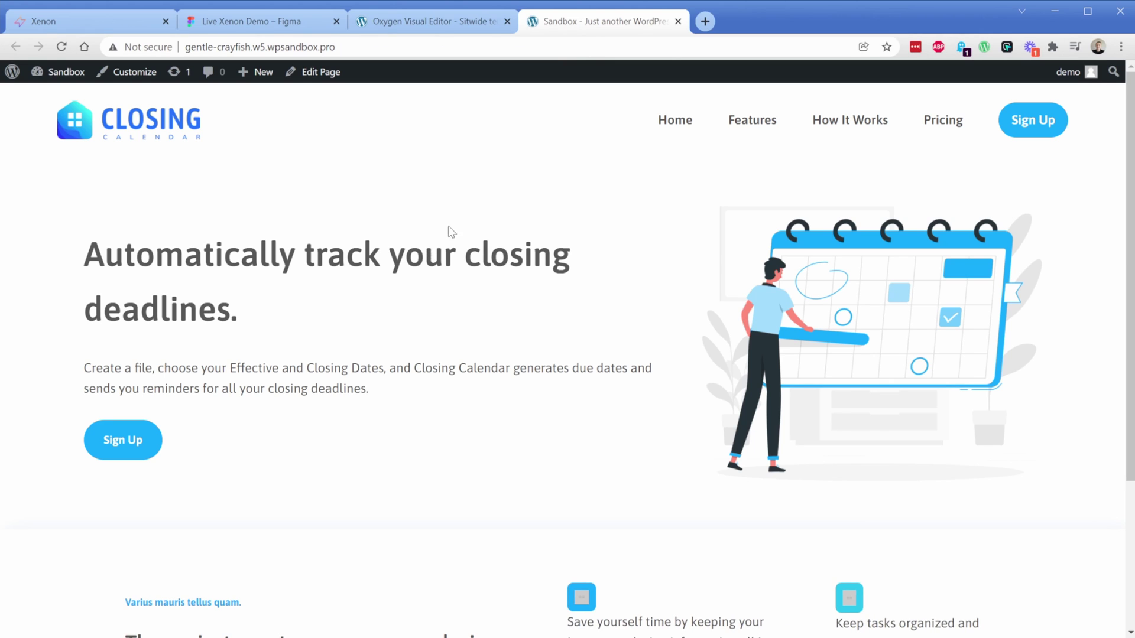
Scroll the live Closing Calendar page down to the features section and back up.
{"action": "scroll", "coordinate": [496, 286], "scroll_direction": "down", "scroll_amount": 3}
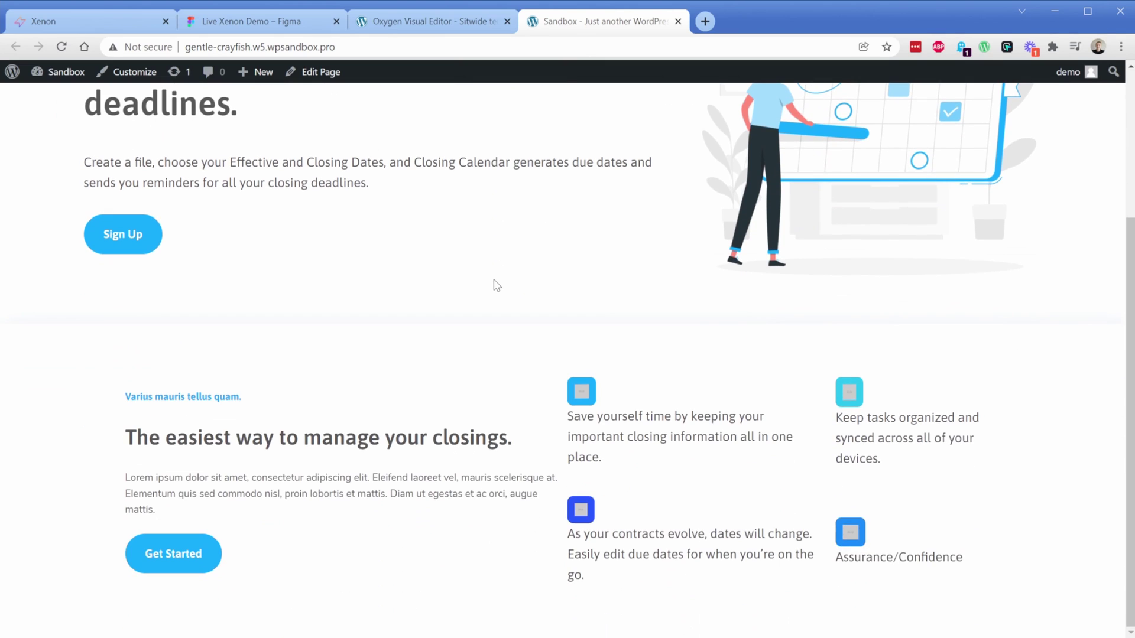
{"action": "scroll", "coordinate": [496, 285], "scroll_direction": "up", "scroll_amount": 3}
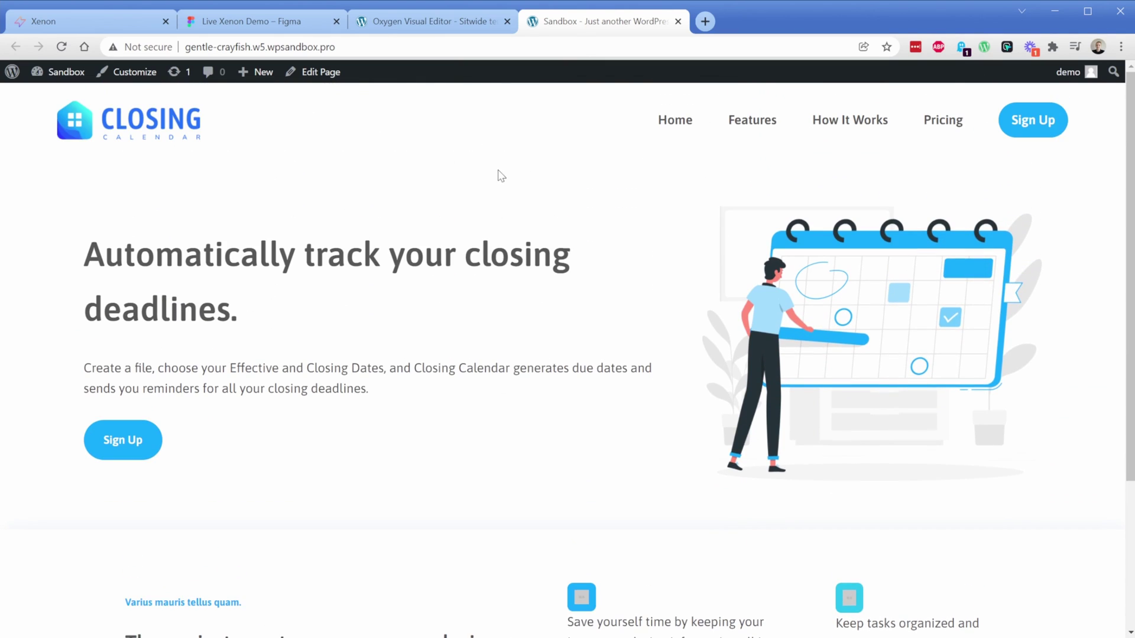
Back in the visual editor, select the hero heading and keep its font weight at 600.
{"action": "left_click", "coordinate": [435, 21]}
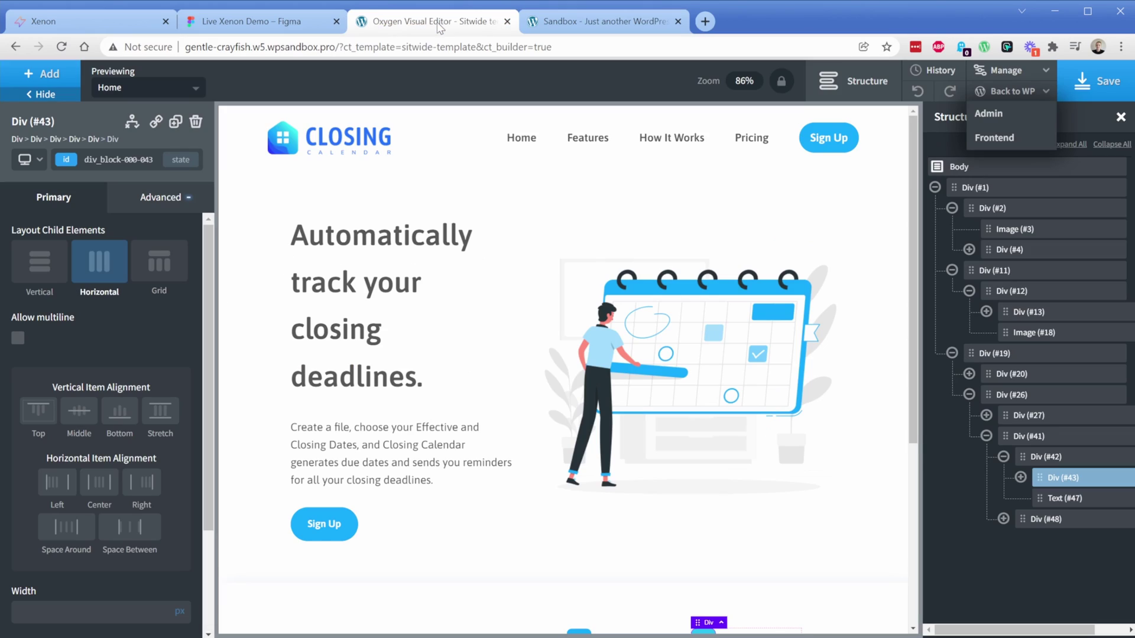
{"action": "left_click", "coordinate": [359, 267]}
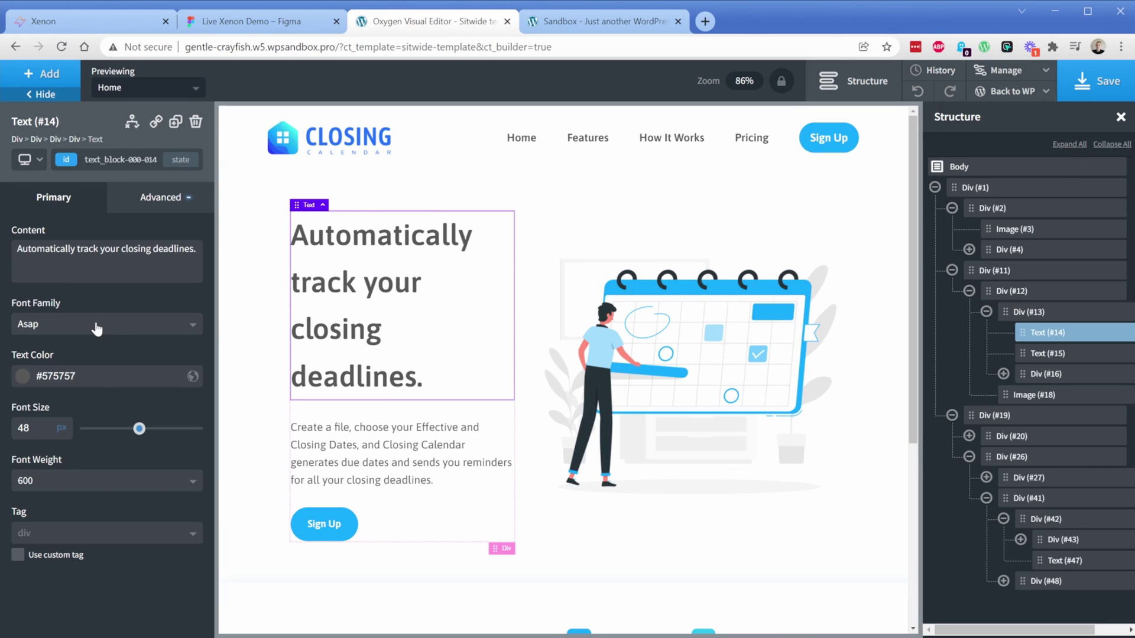
{"action": "left_click", "coordinate": [61, 487]}
{"action": "left_click", "coordinate": [62, 486]}
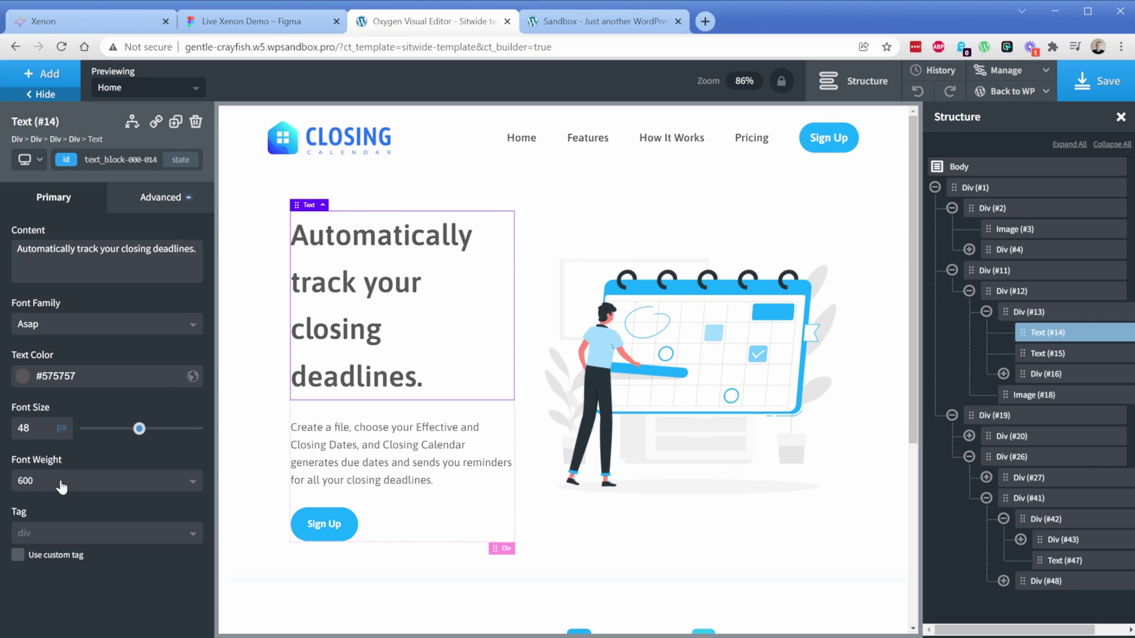
Make the Sign Up container a Link Wrapper pointing to 'Dicta quia tenetur dignissimos odit molestiae'.
{"action": "left_click", "coordinate": [346, 527]}
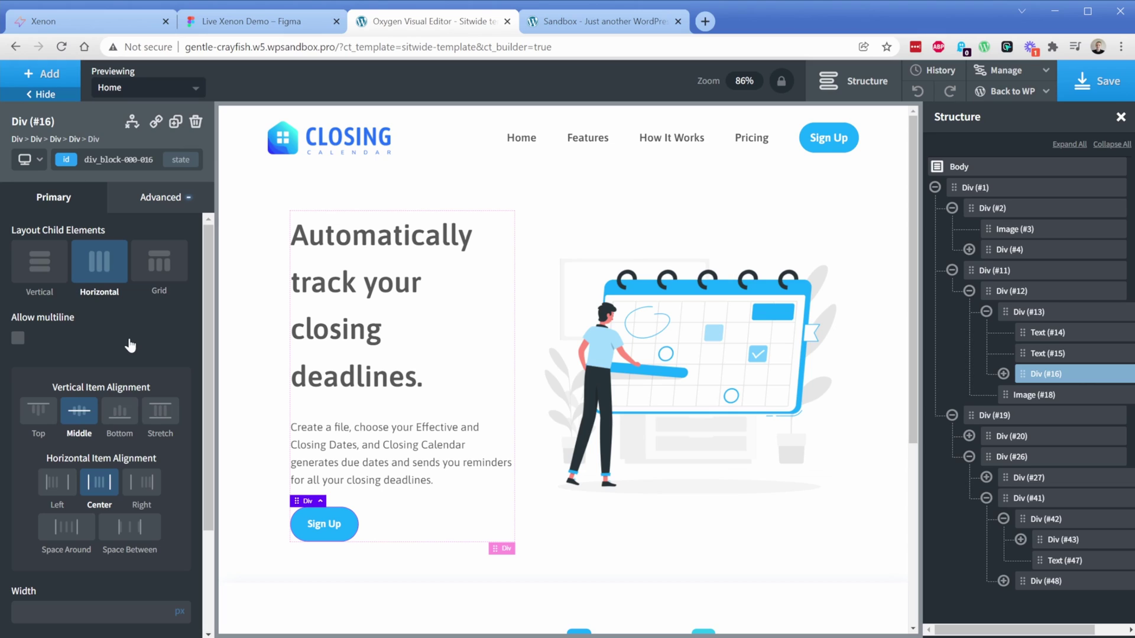
{"action": "left_click", "coordinate": [156, 121]}
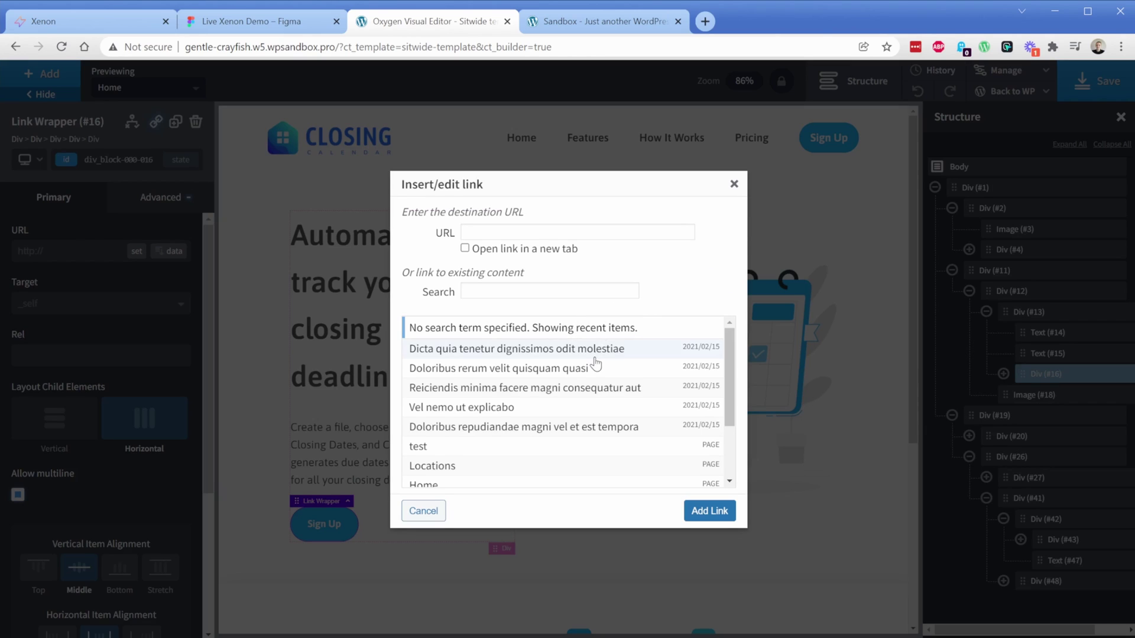
{"action": "left_click", "coordinate": [590, 353]}
{"action": "left_click", "coordinate": [710, 511]}
{"action": "left_click", "coordinate": [434, 517]}
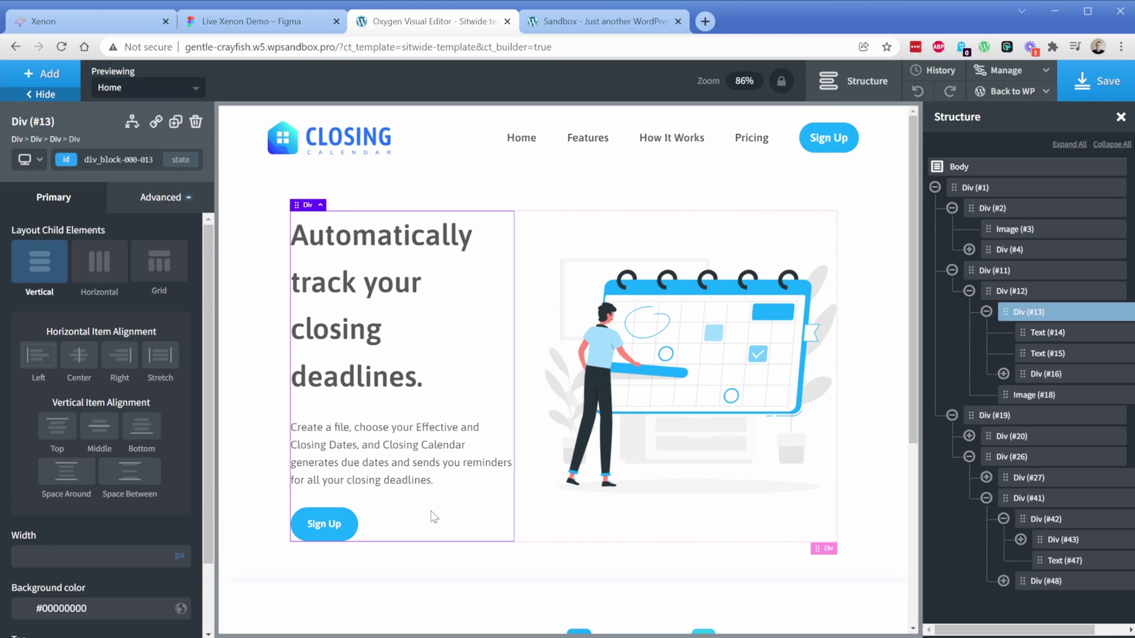